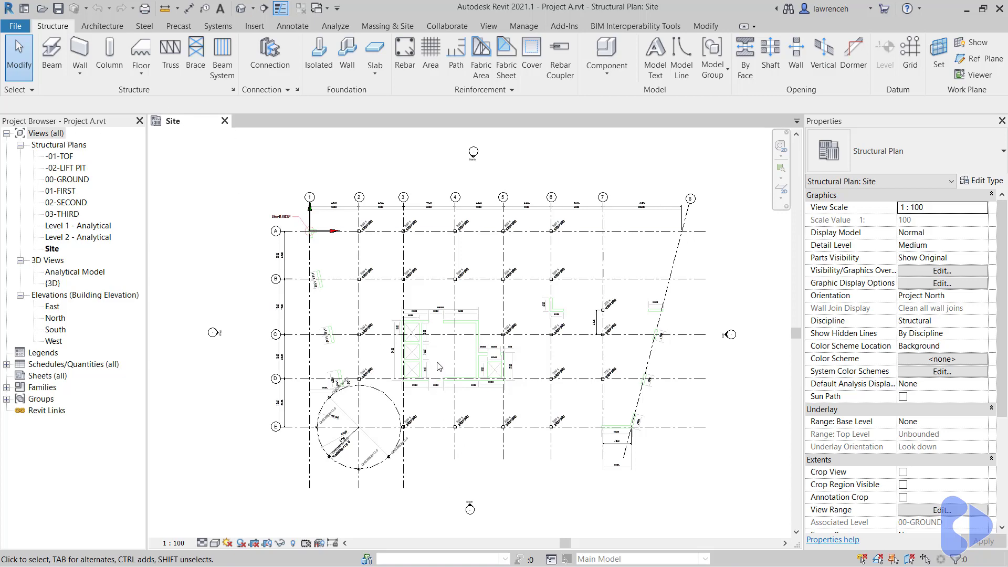
Step: Zoom and pan the Site plan until the imported core walls fill the view
scroll(440, 366, "up", 8)
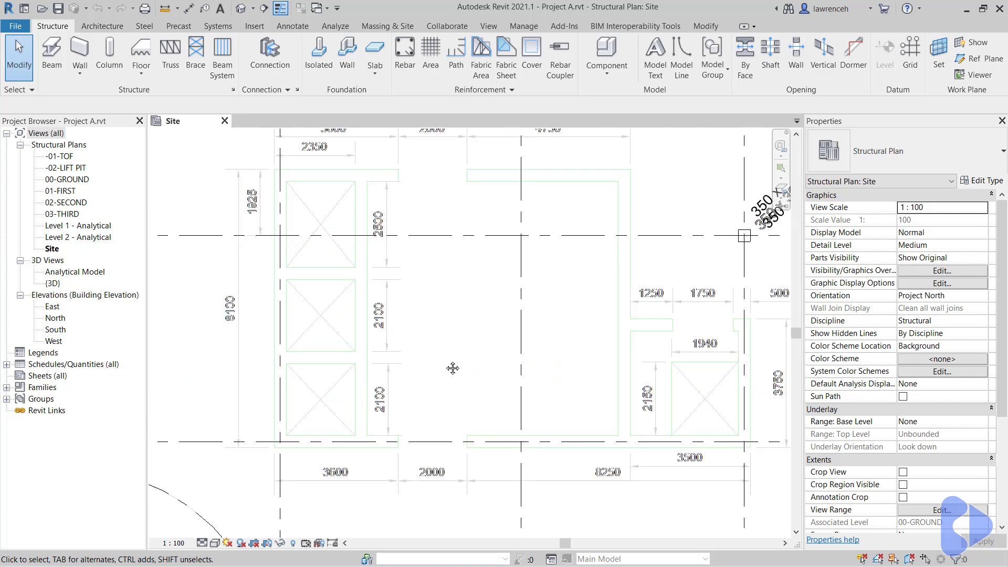
middle_click_drag(453, 368, 410, 387)
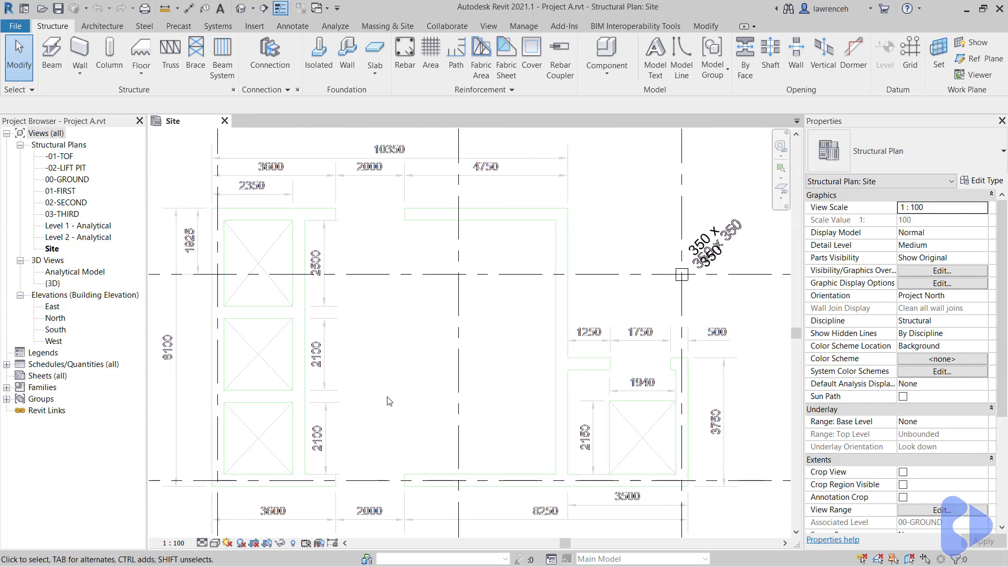
Step: Start a structural wall set to Height with top level 03-THIRD
left_click(80, 48)
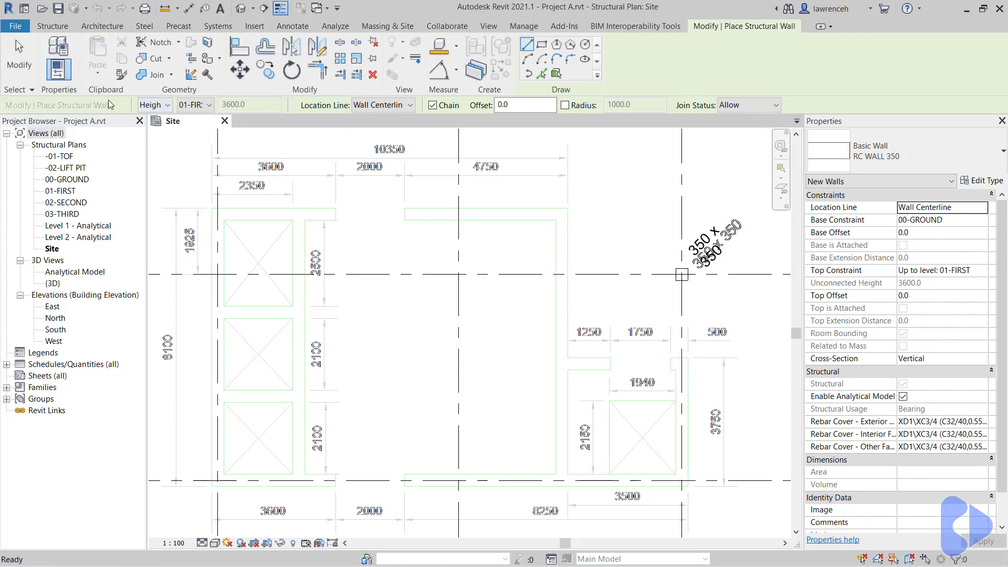
left_click(164, 107)
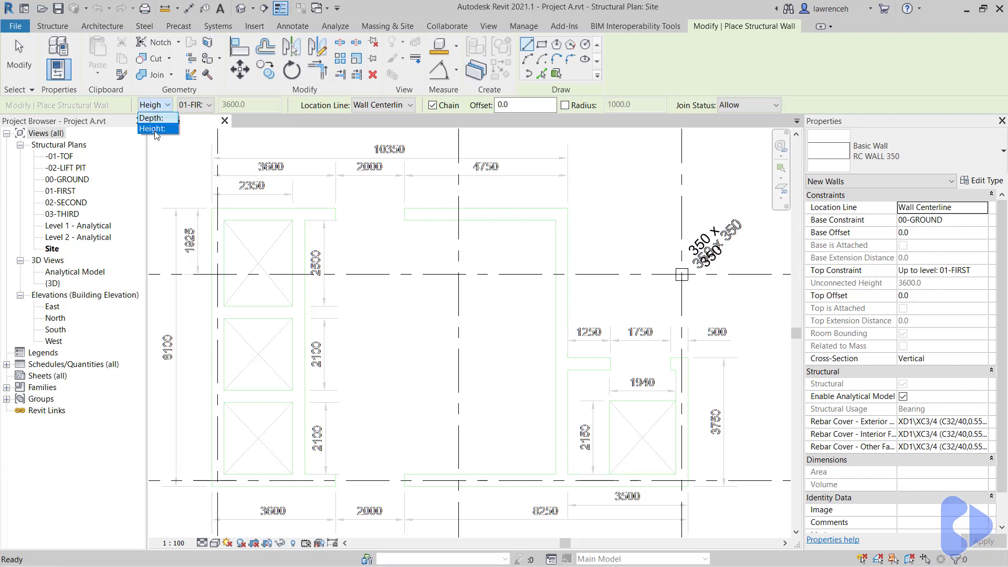
left_click(156, 130)
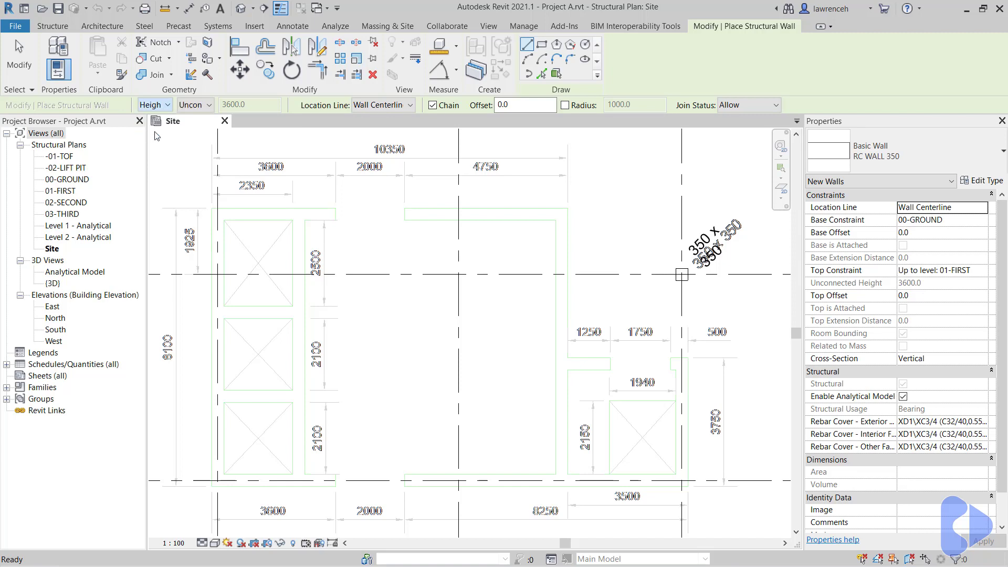
left_click(206, 107)
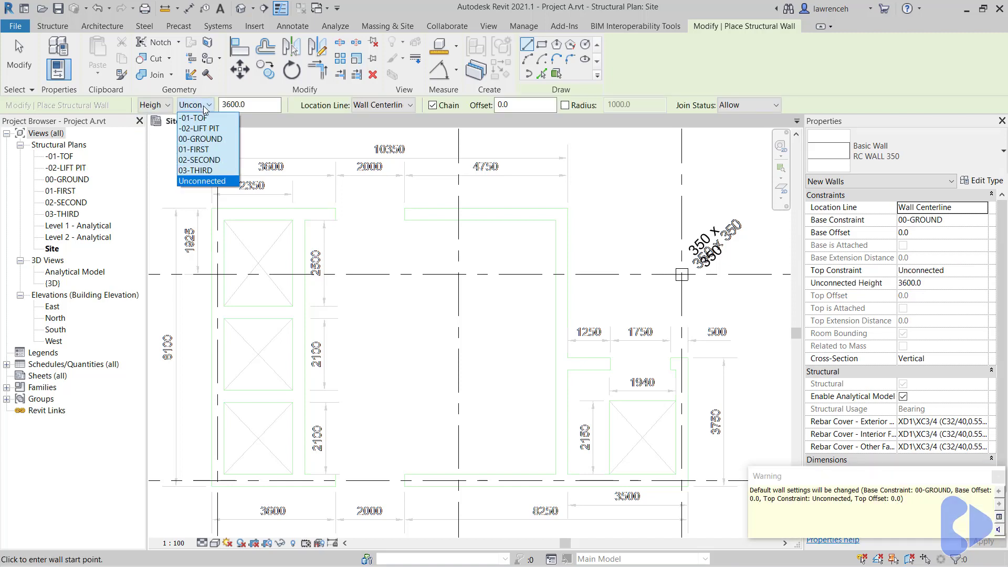
left_click(205, 171)
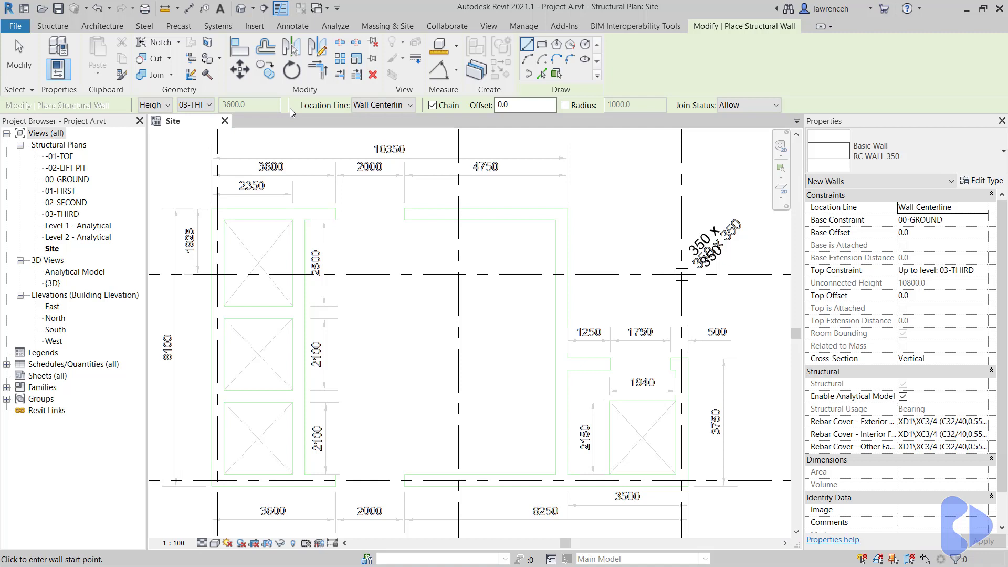
Step: Cancel a trial wall and set Location Line to Finish Face: Exterior
left_click(405, 214)
key("Escape")
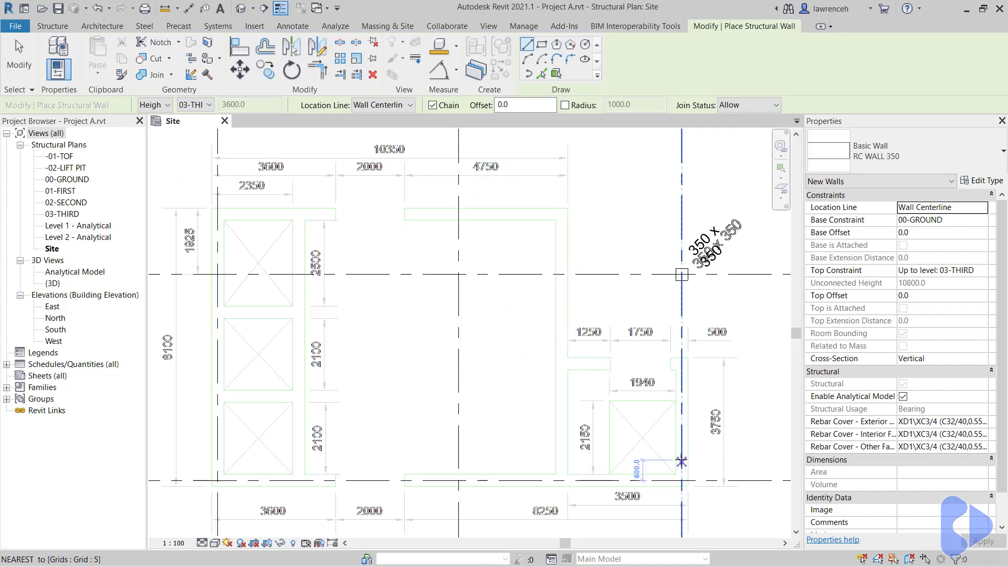
left_click(403, 106)
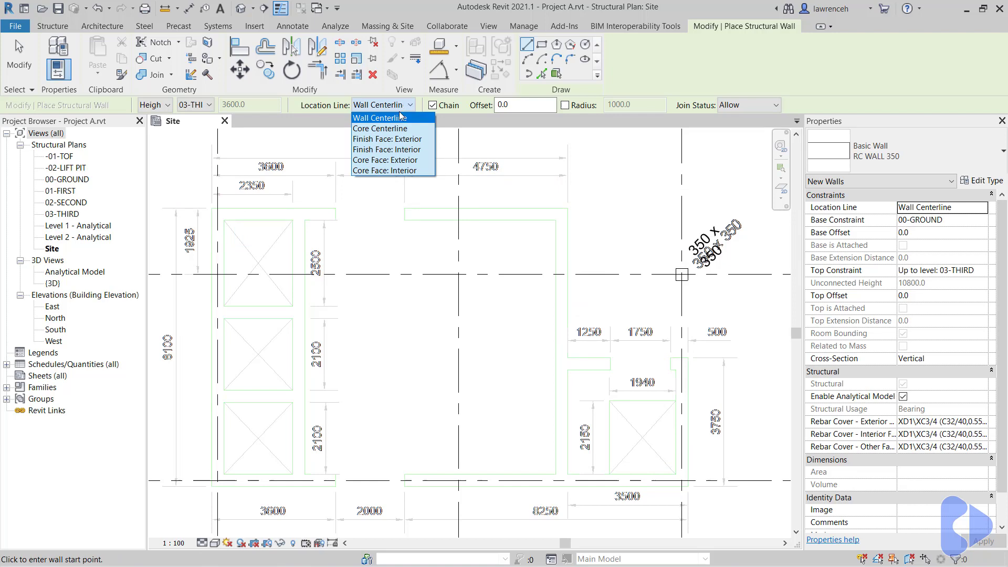
left_click(392, 139)
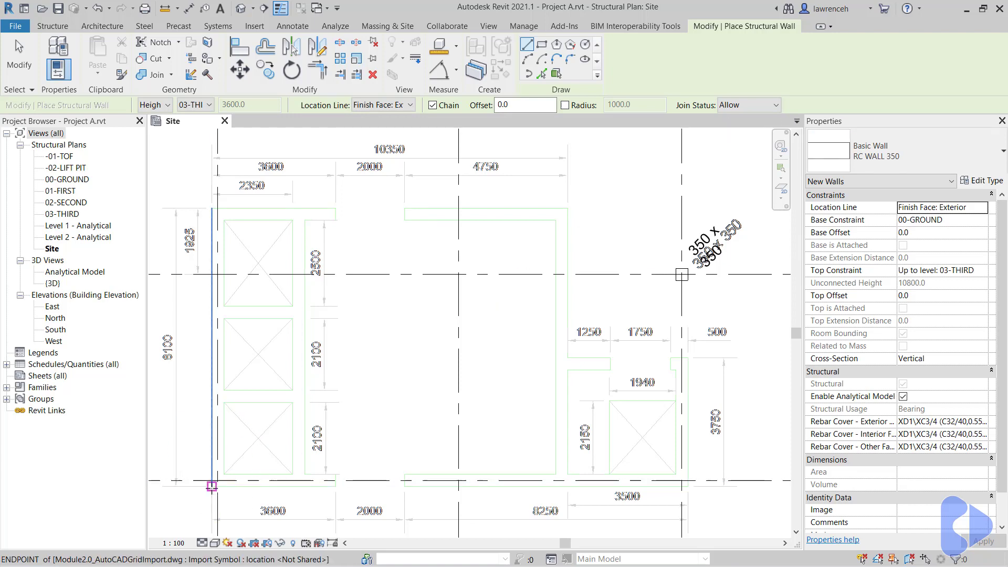
Step: Trace walls along the core's left, top, step, right and bottom edges, closing the loop
left_click(211, 485)
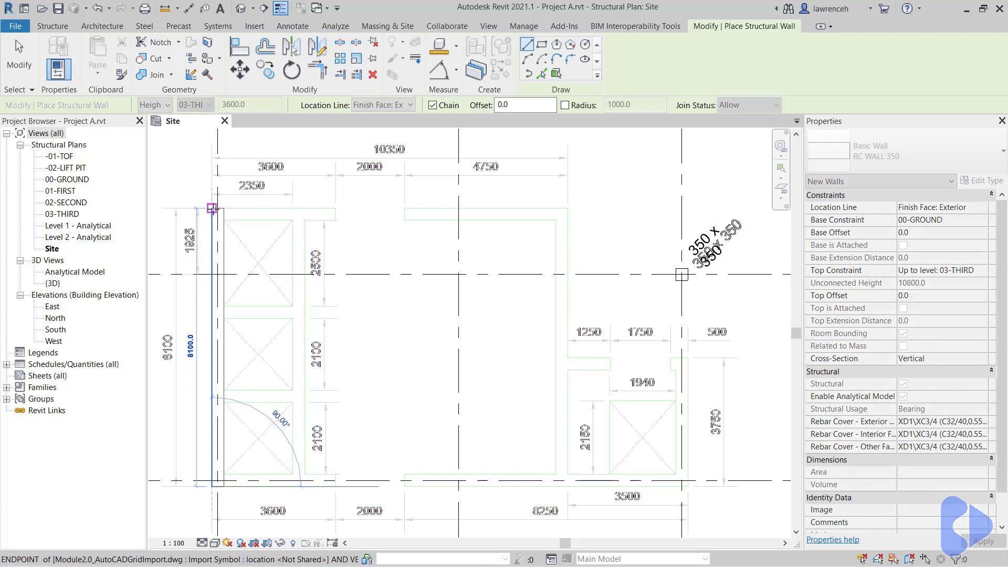
left_click(211, 209)
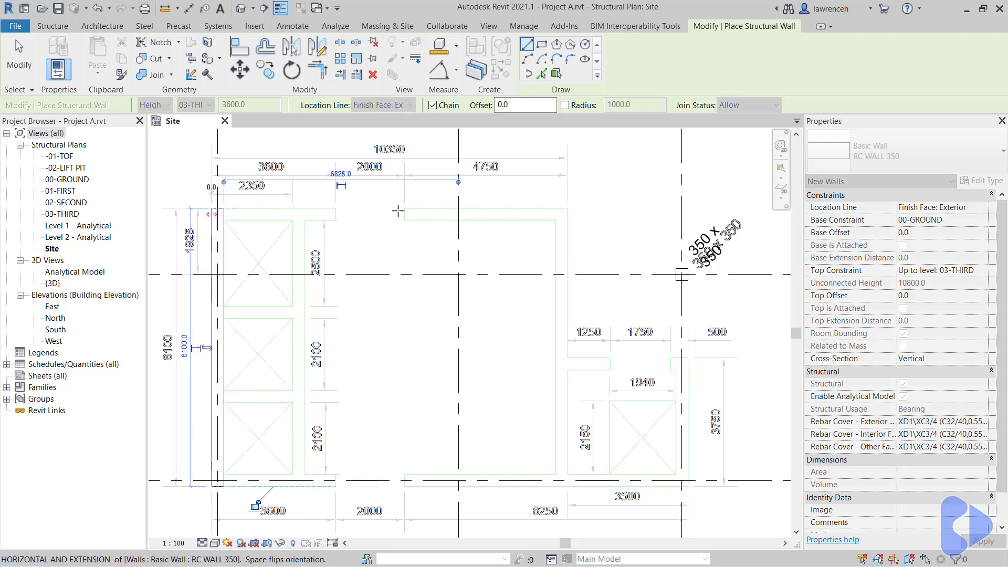
left_click(563, 208)
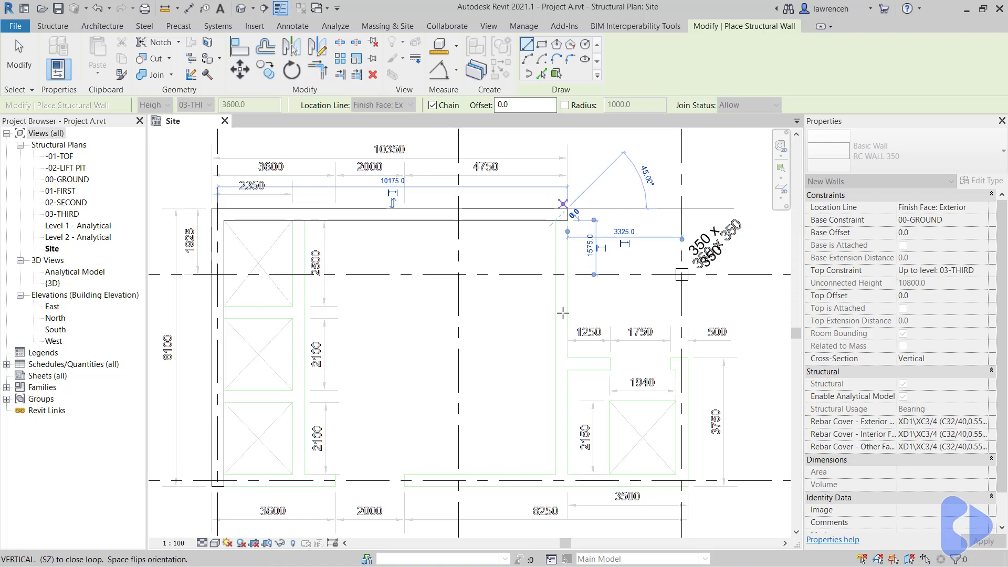
left_click(566, 358)
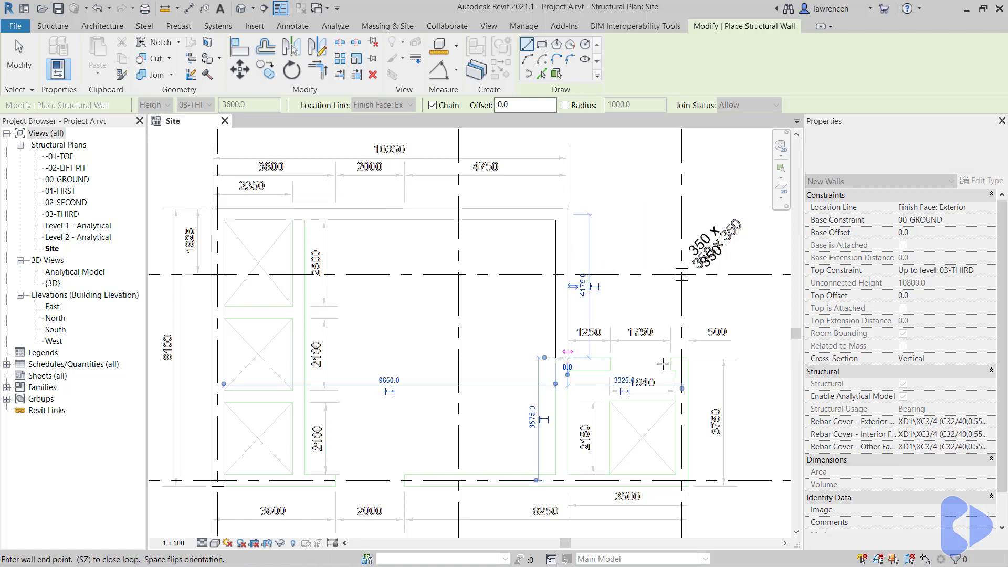
left_click(687, 358)
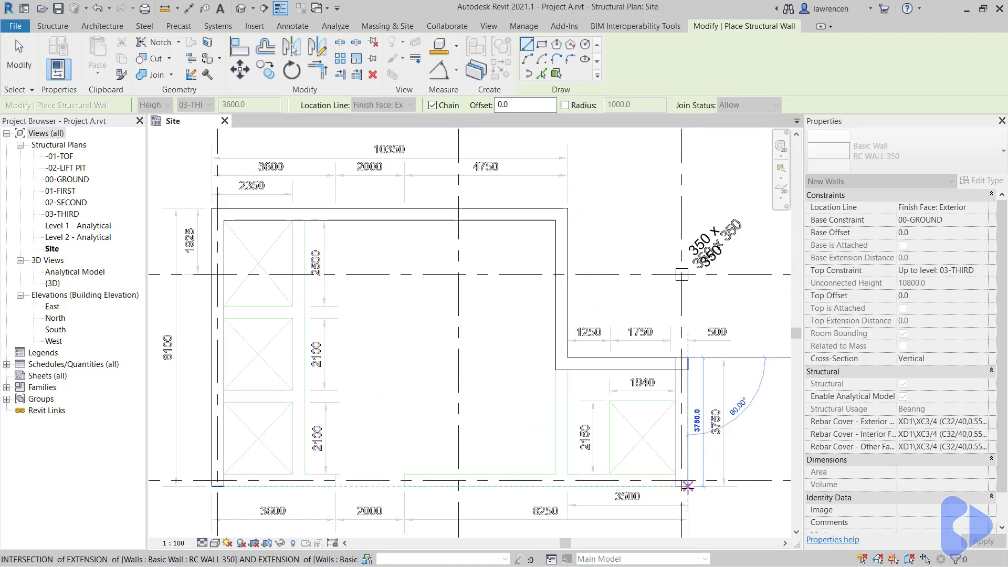
left_click(687, 486)
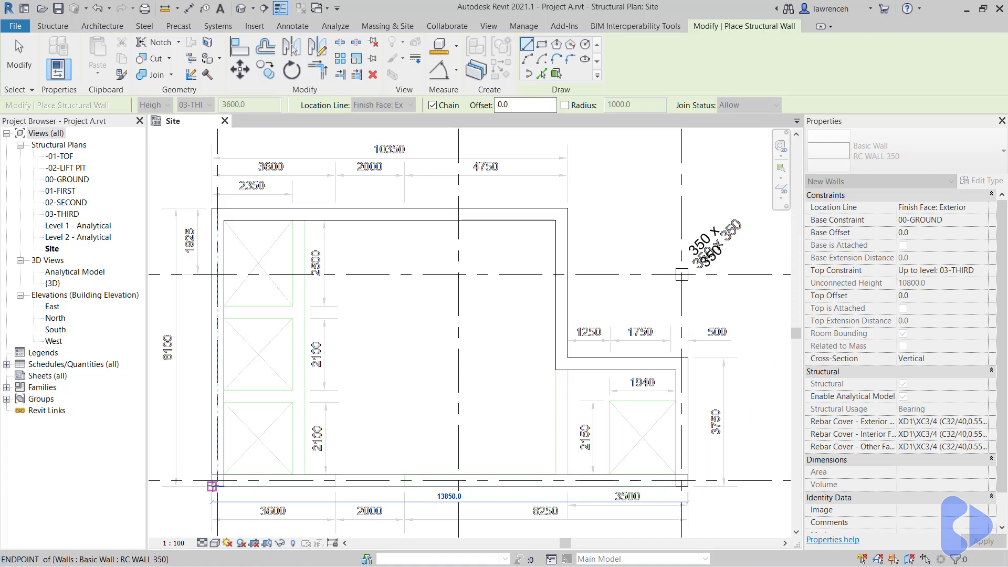
left_click(212, 486)
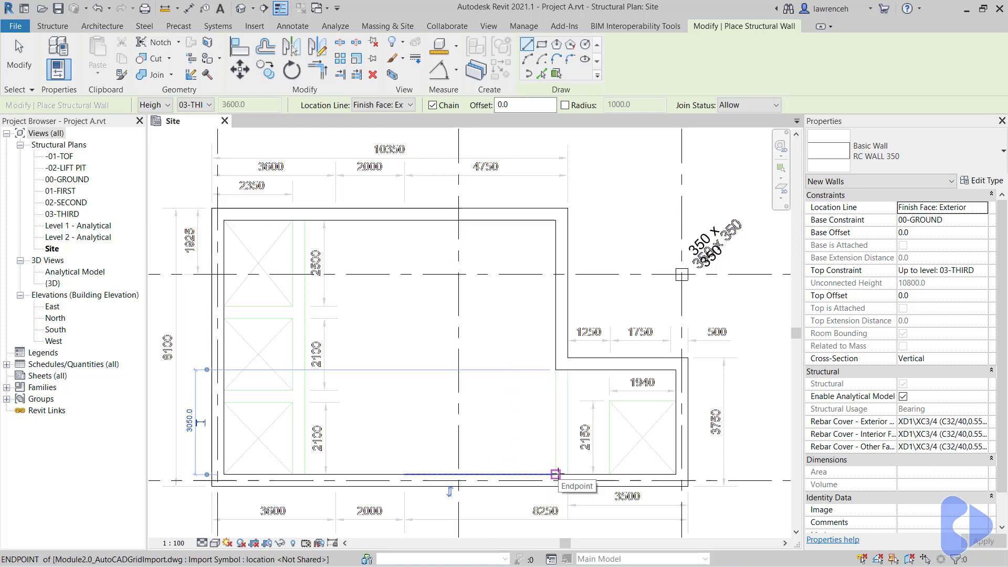
Step: Start an extra wall from the bottom endpoint, then cancel it
left_click(555, 474)
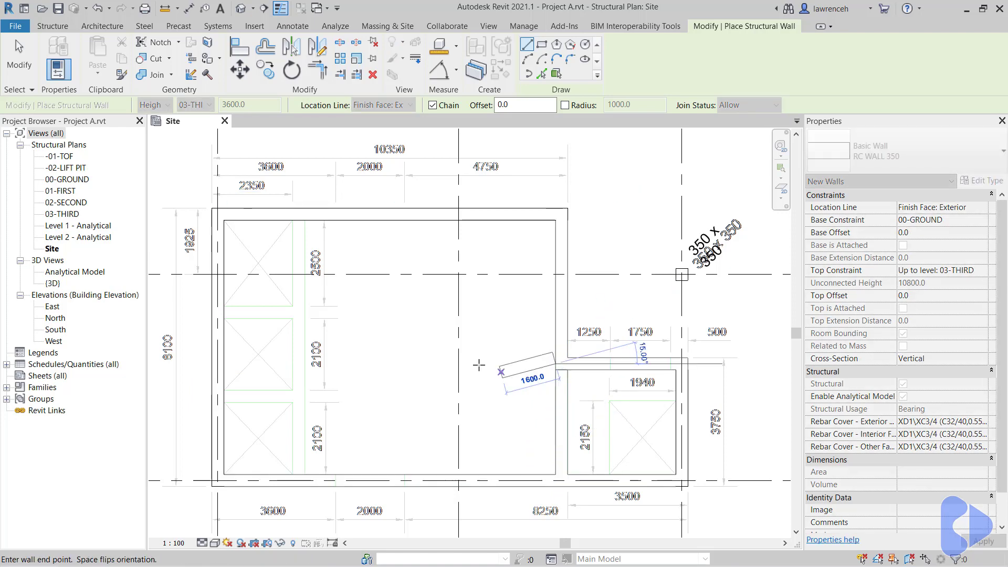
right_click(643, 285)
left_click(656, 290)
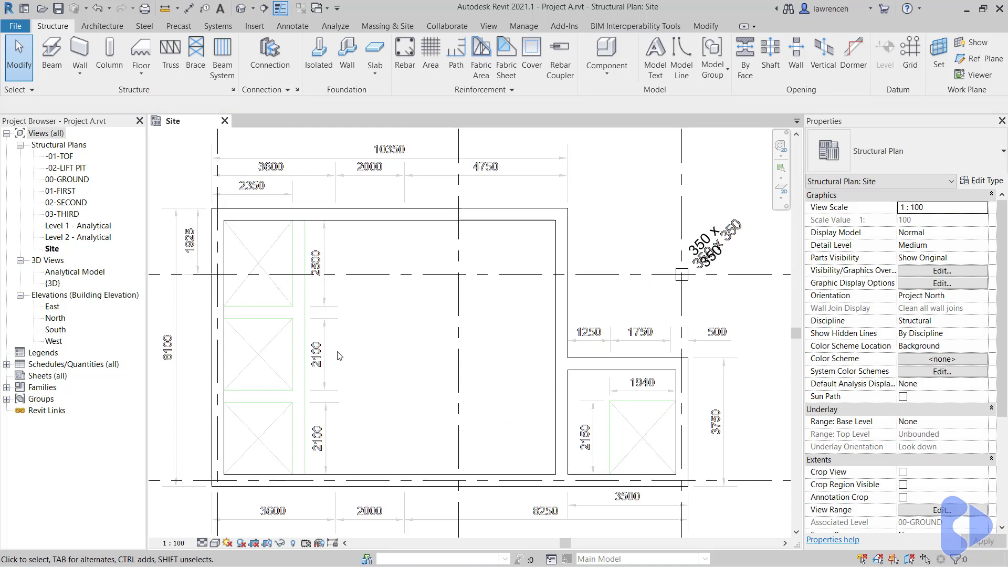
Step: Draw a vertical RC WALL 350 wall along the inner edge of the left shafts and review it
left_click(79, 53)
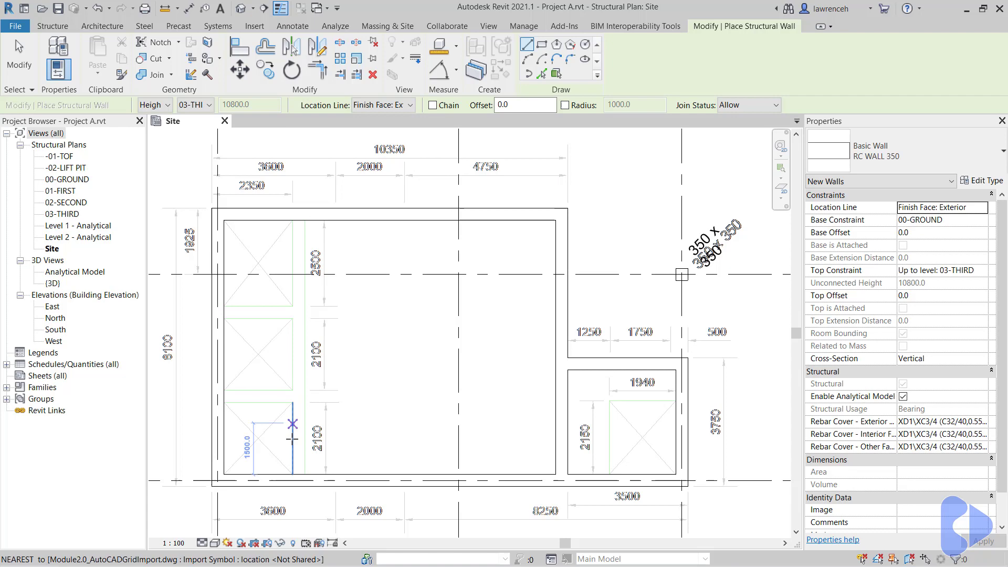
left_click(293, 474)
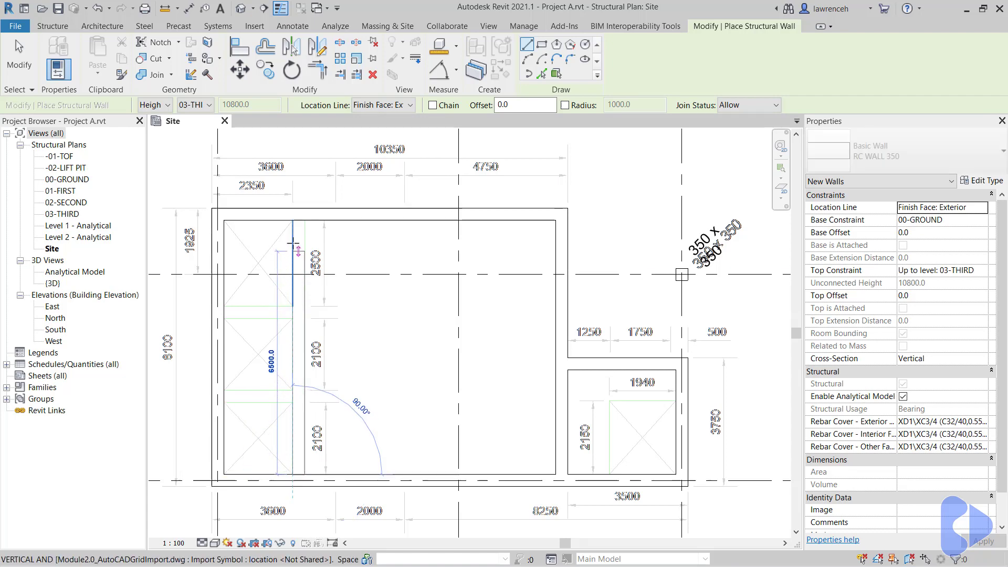
left_click(293, 215)
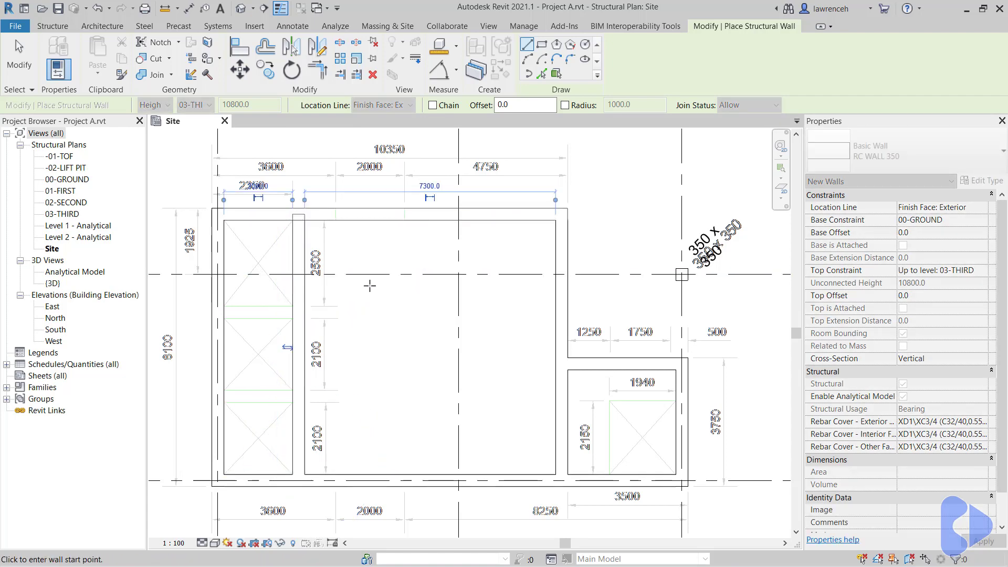
middle_click_drag(370, 285, 388, 314)
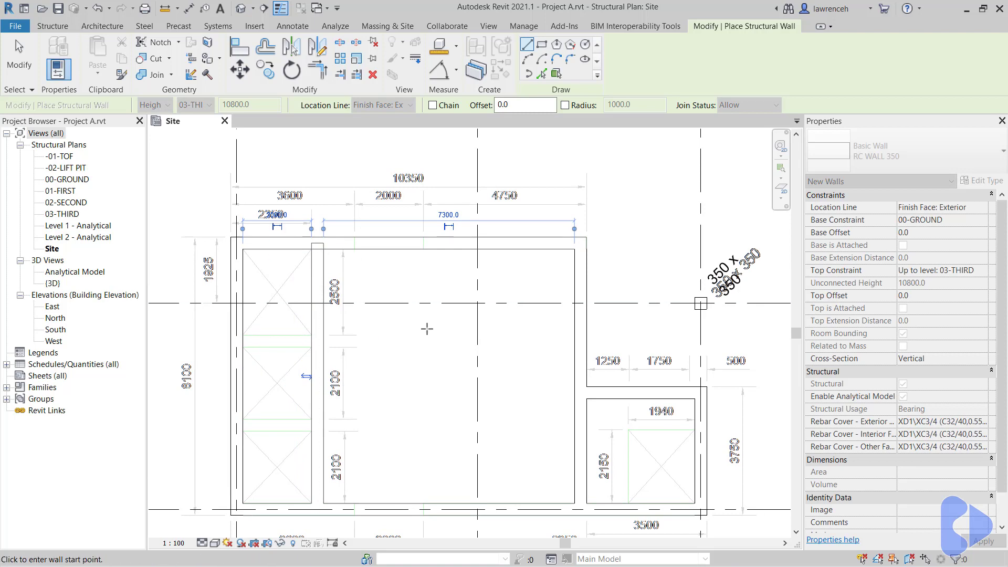
scroll(405, 328, "down", 1)
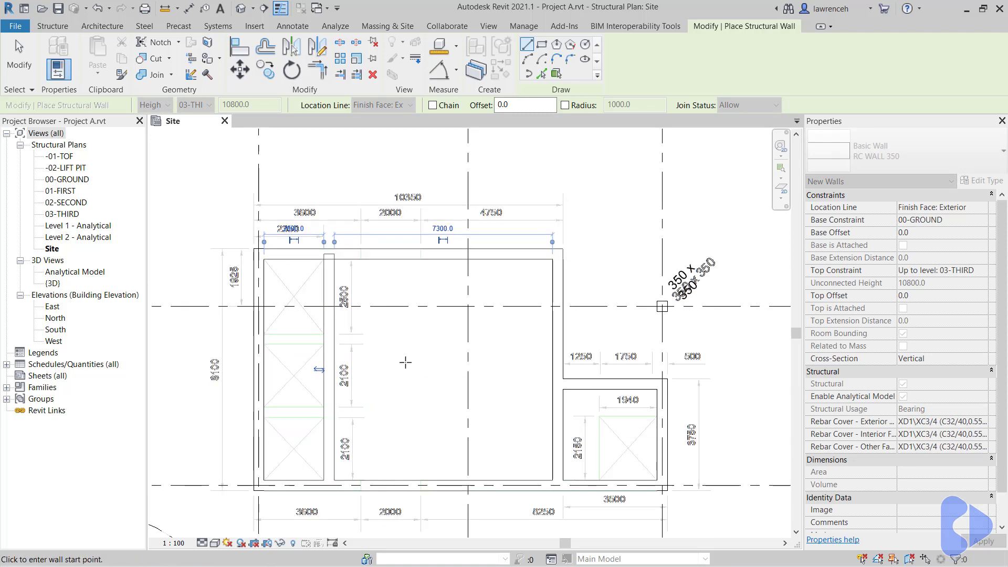
scroll(406, 362, "up", 1)
middle_click_drag(381, 374, 362, 351)
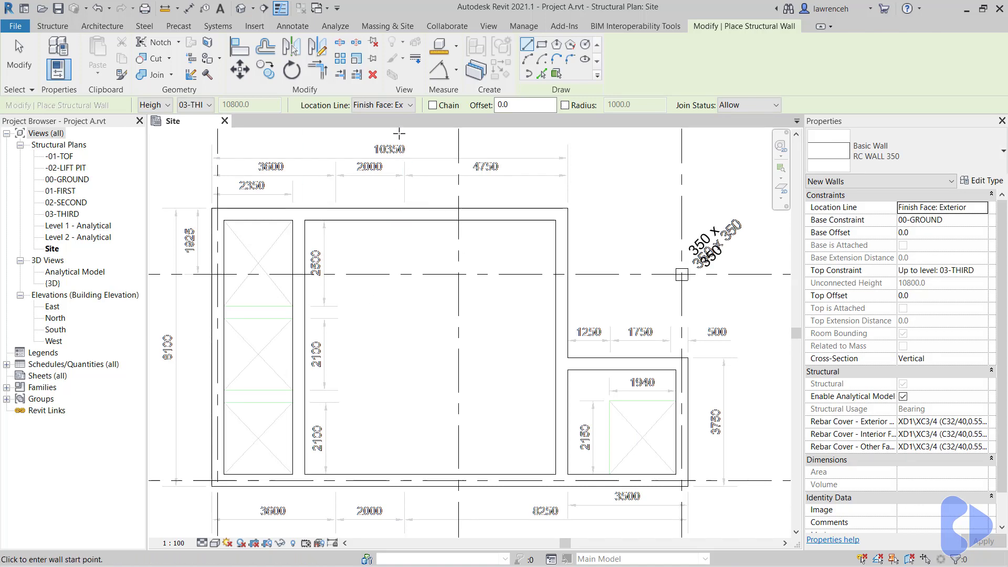
Step: Switch to Wall Centerline and draw the horizontal divider between the two left shafts
left_click(398, 105)
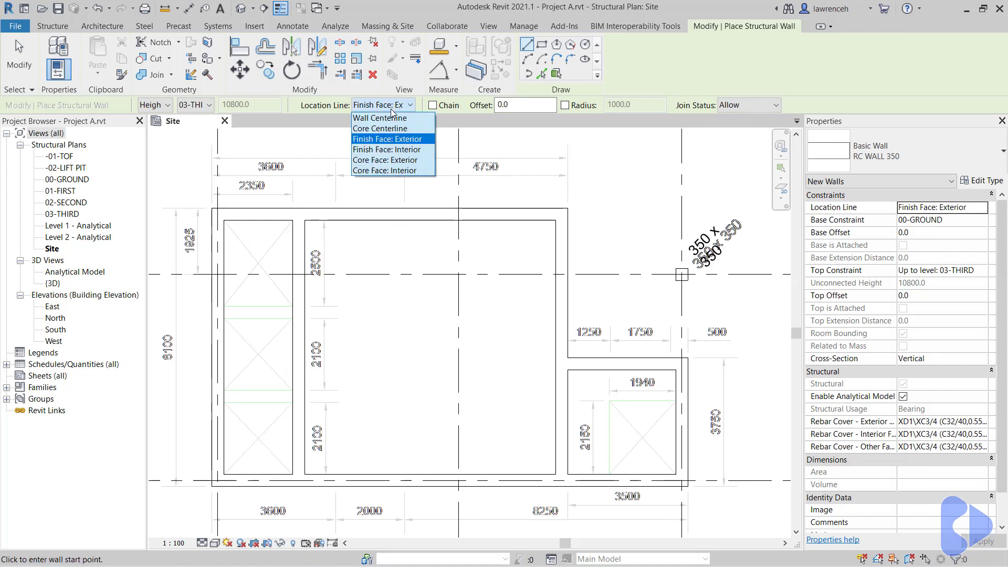
left_click(387, 118)
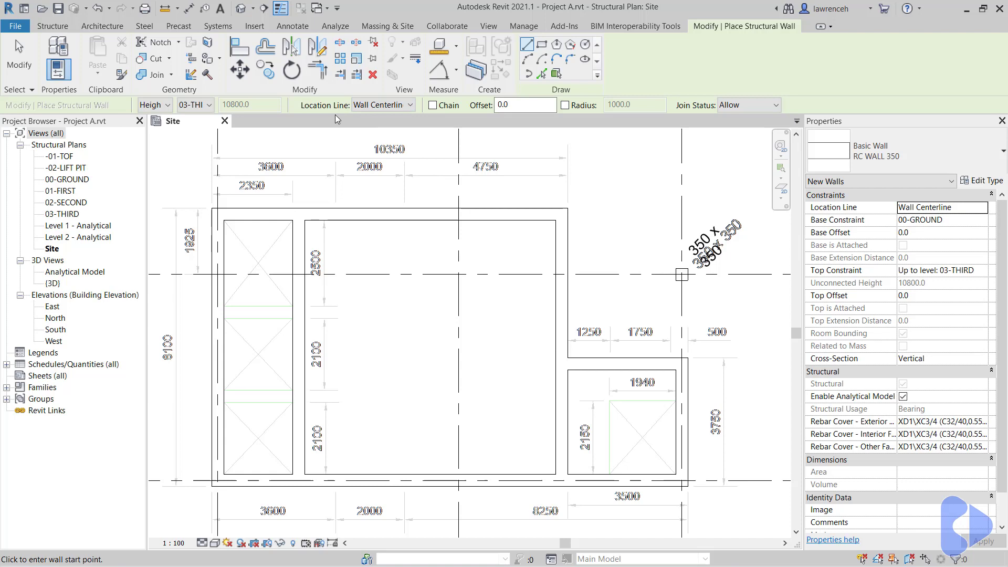
scroll(266, 317, "up", 2)
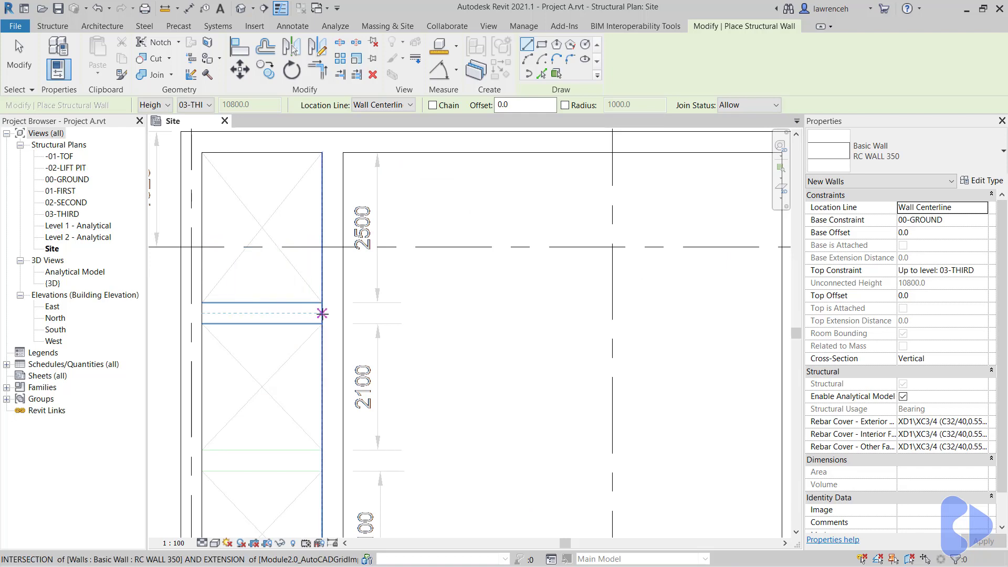
left_click(332, 313)
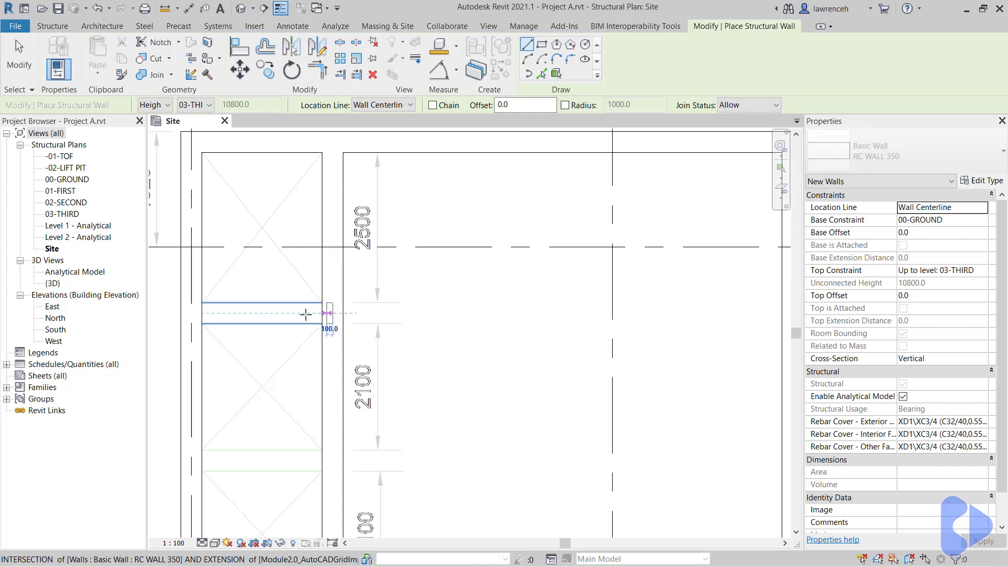
left_click(187, 312)
Step: Start a second divider wall at the lower shaft, then stop drawing it
middle_click_drag(251, 420, 278, 360)
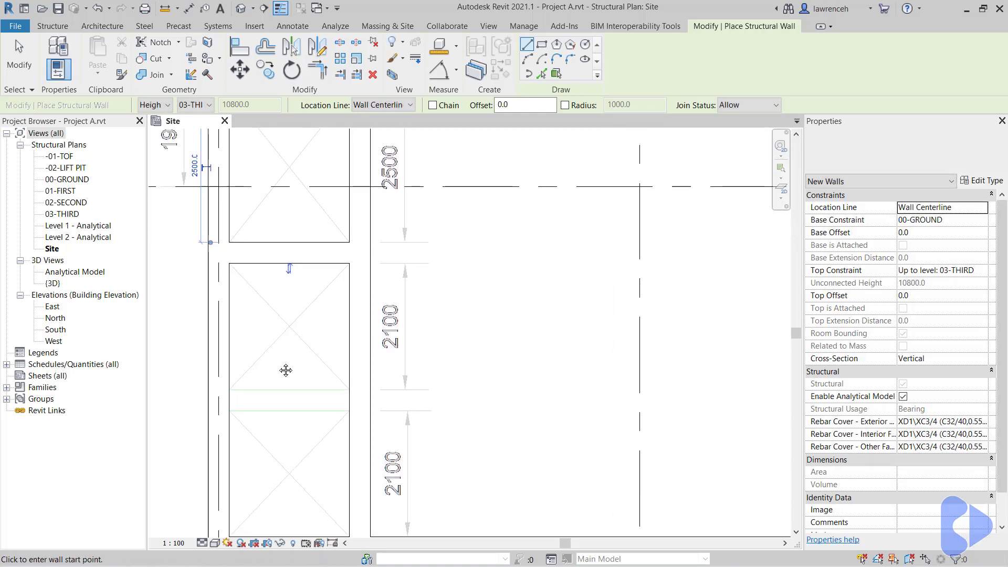
left_click(219, 400)
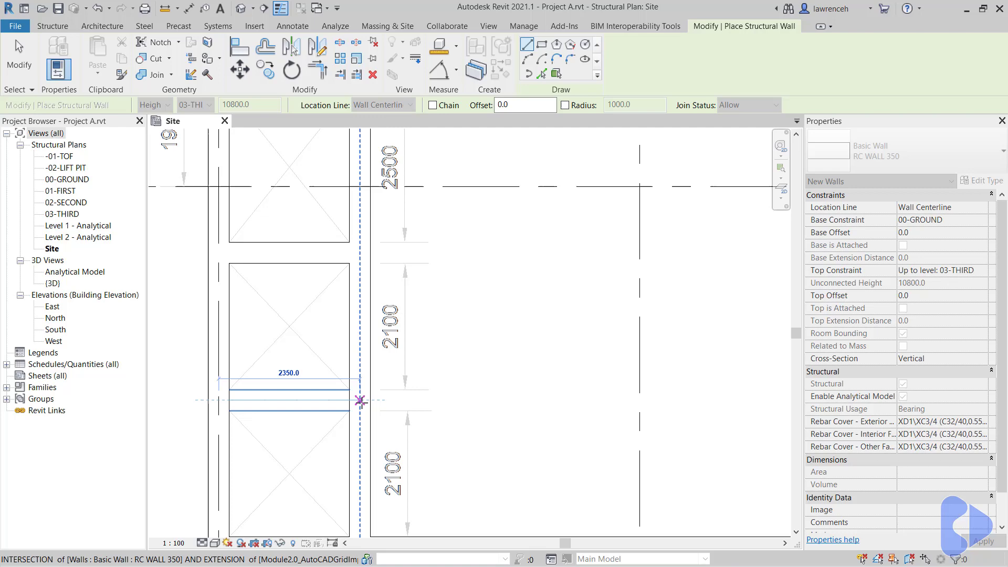
right_click(360, 401)
key("Escape")
Step: Exit the Wall tool and zoom out until grid A and the survey point show
key("Escape")
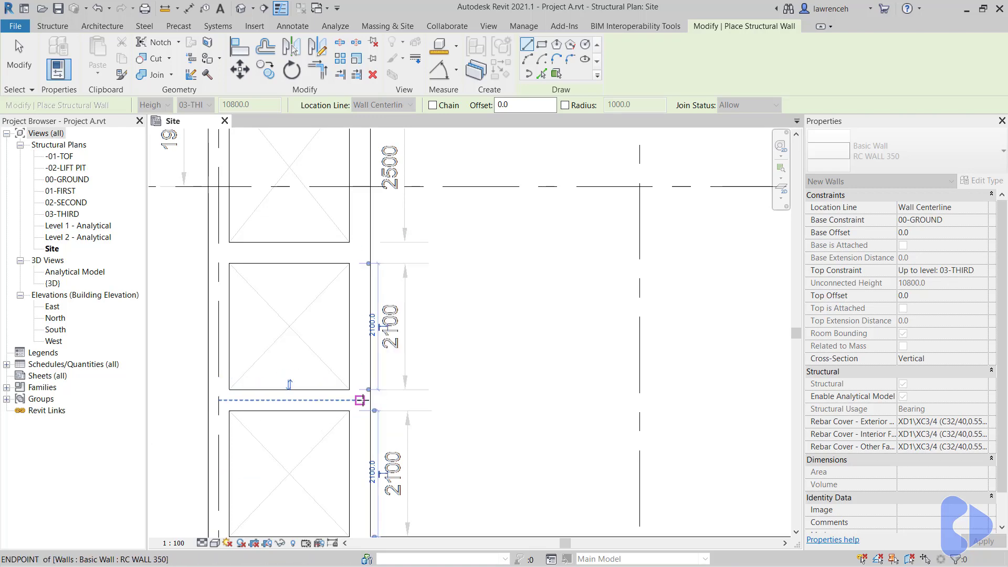
key("Escape")
scroll(414, 413, "down", 5)
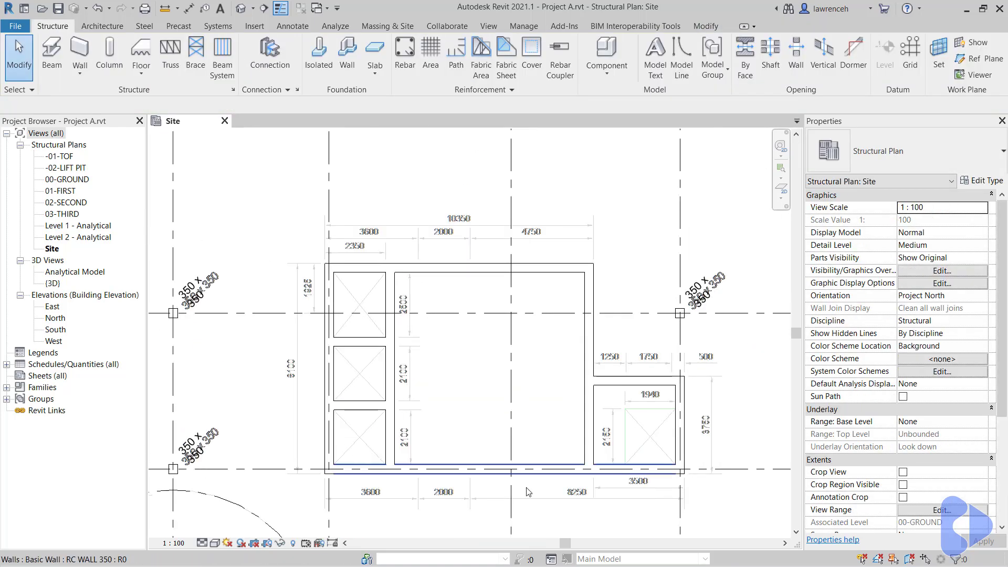
scroll(432, 387, "down", 2)
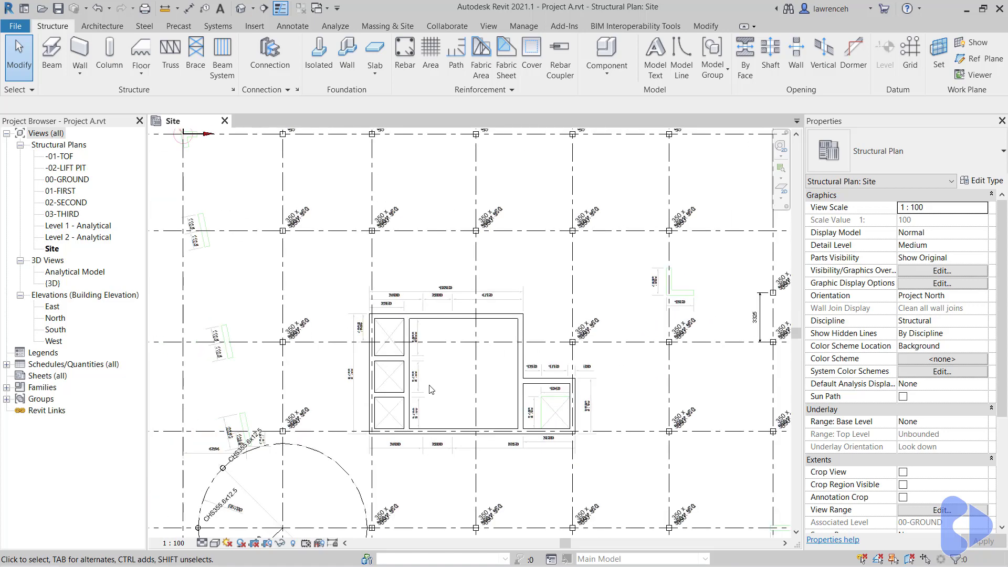
middle_click_drag(432, 394, 489, 391)
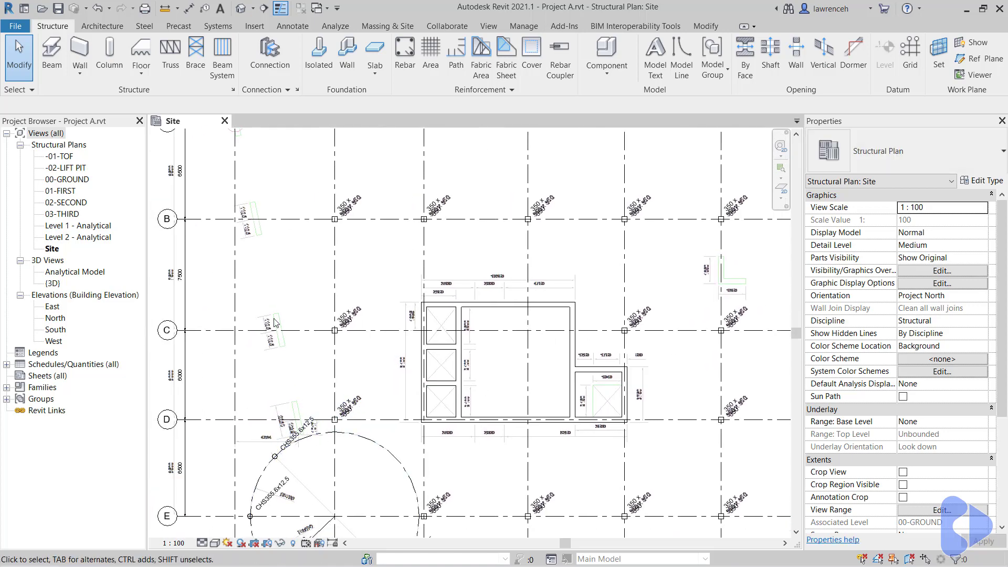
middle_click_drag(292, 192, 301, 234)
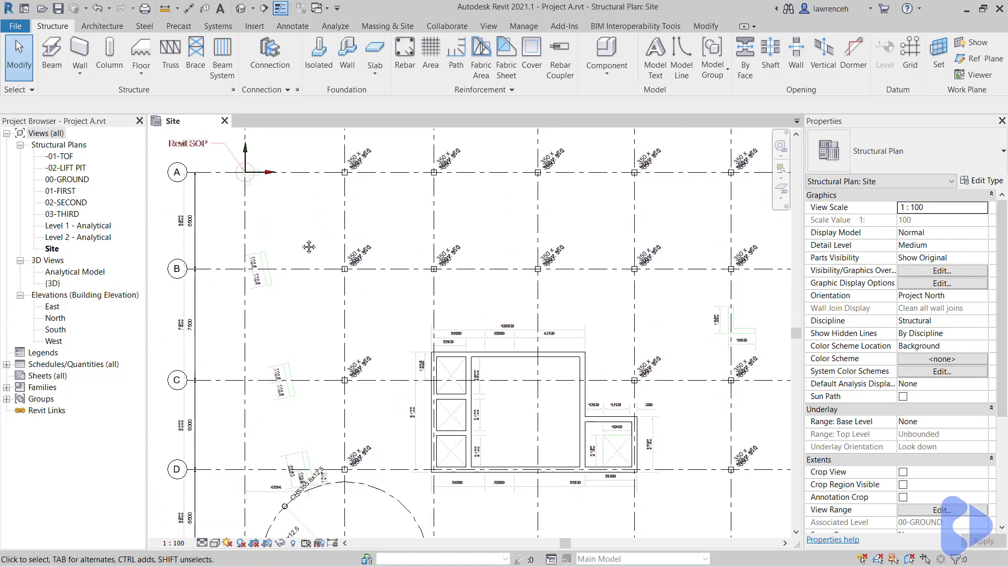
Step: Start a structural wall using Pick Lines, aligned to Finish Face: Exterior
left_click(83, 49)
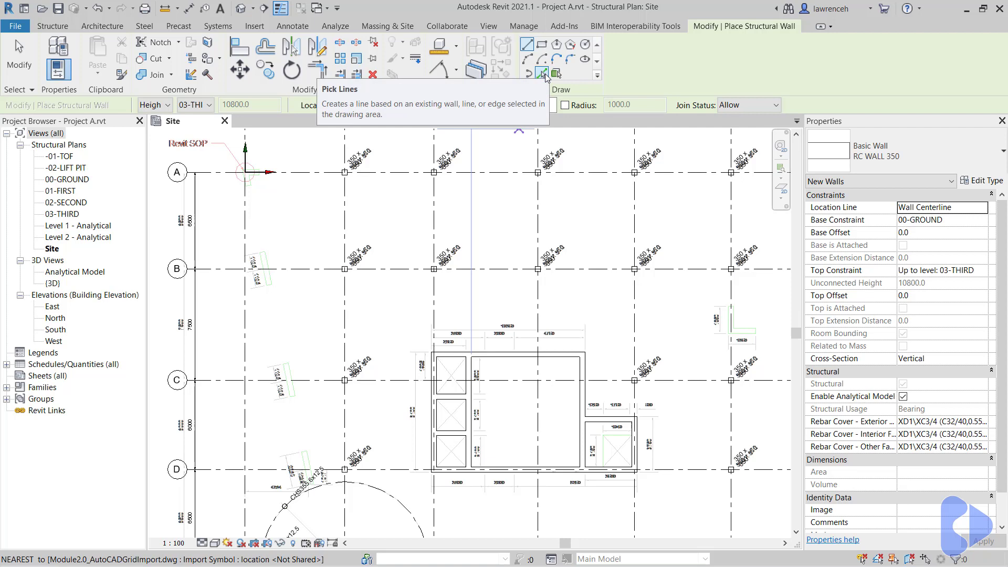
left_click(543, 74)
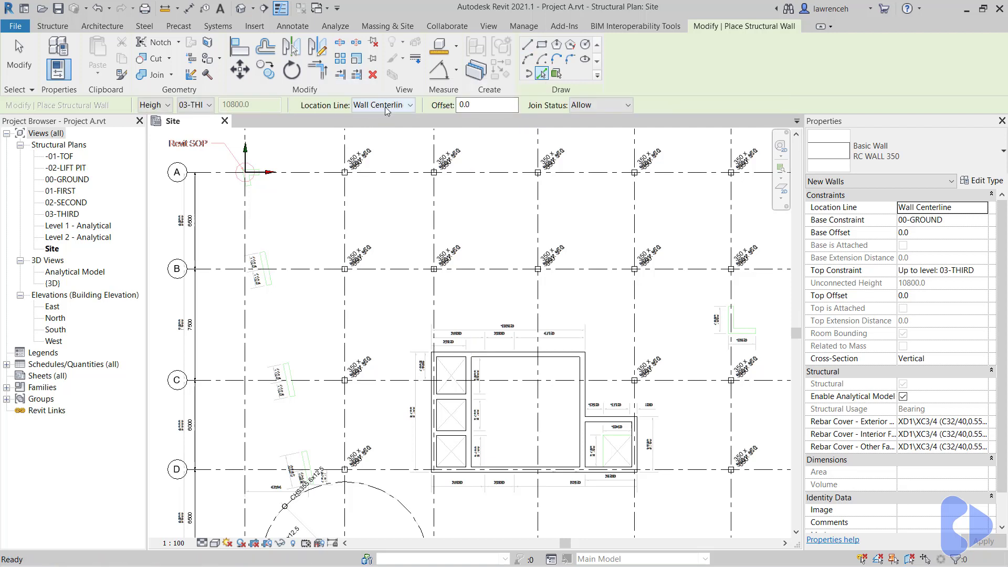
left_click(386, 105)
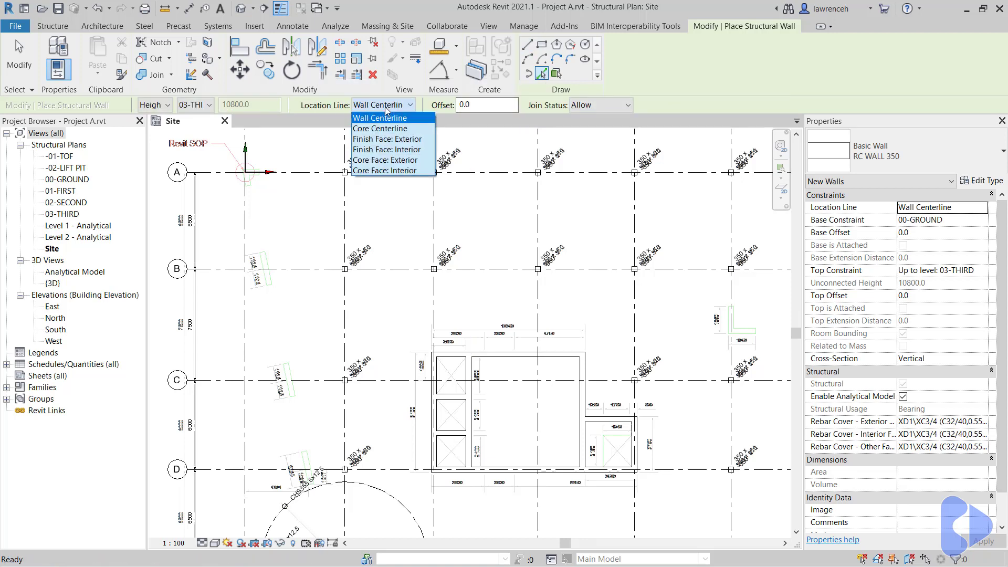
left_click(386, 139)
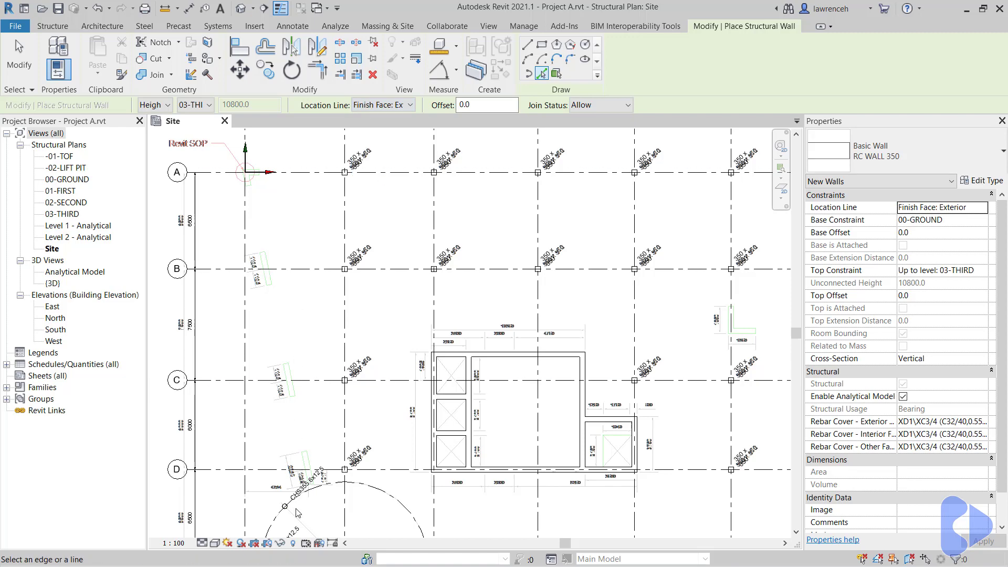
Step: Create walls on the imported lines beside the circular structure and left of grid B
scroll(296, 512, "up", 5)
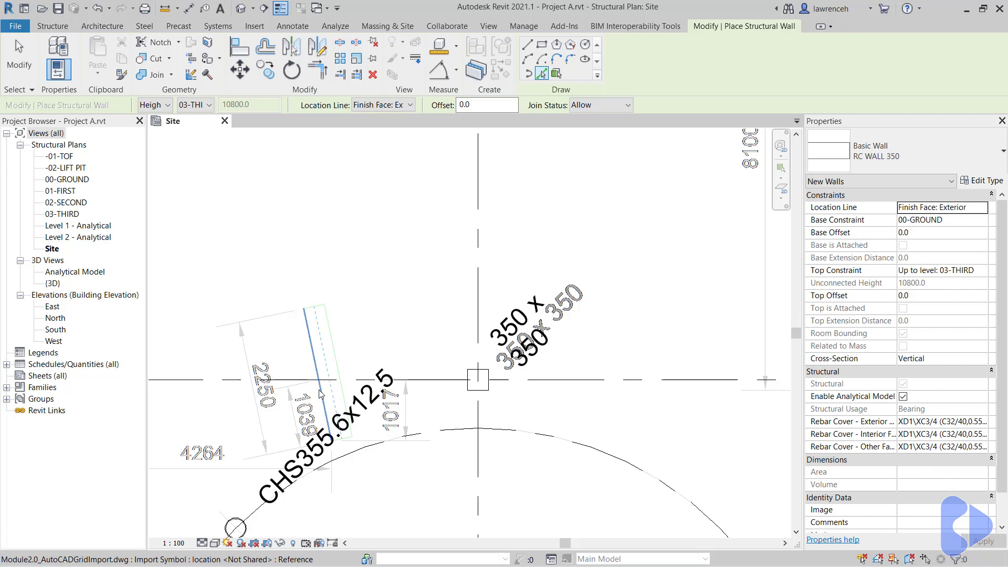
left_click(322, 395)
scroll(312, 402, "down", 3)
middle_click_drag(282, 201, 335, 336)
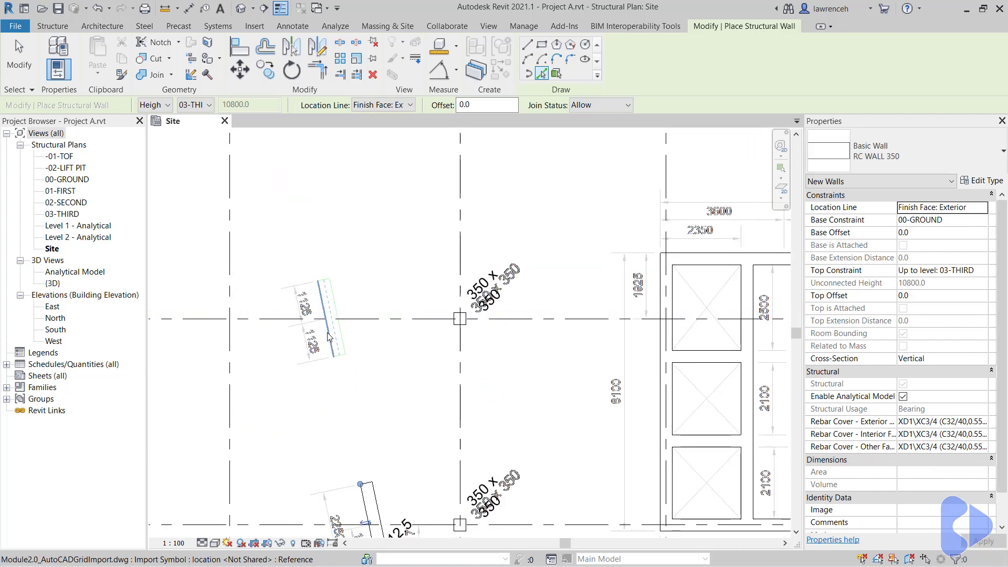
middle_click_drag(281, 340, 356, 348)
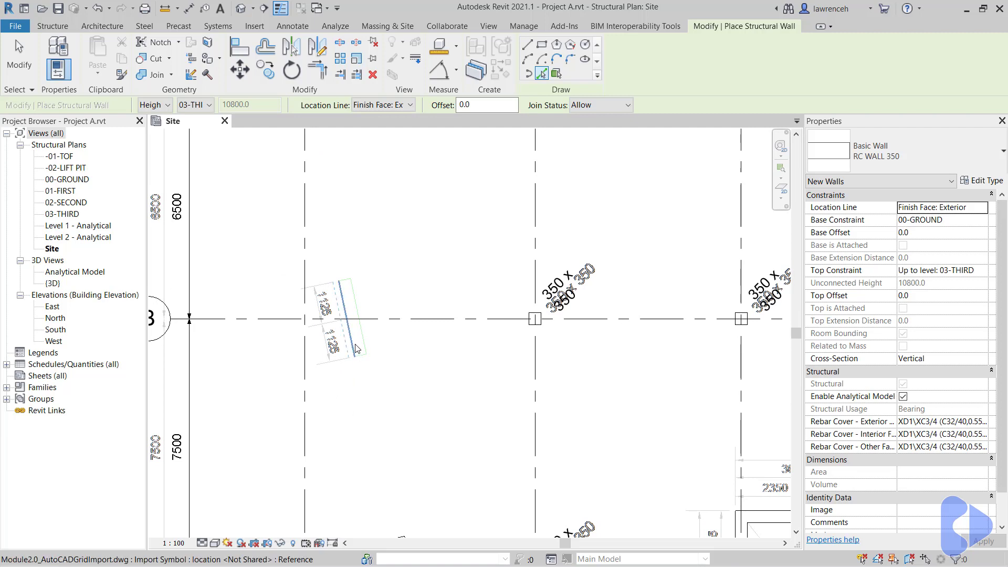
left_click(356, 348)
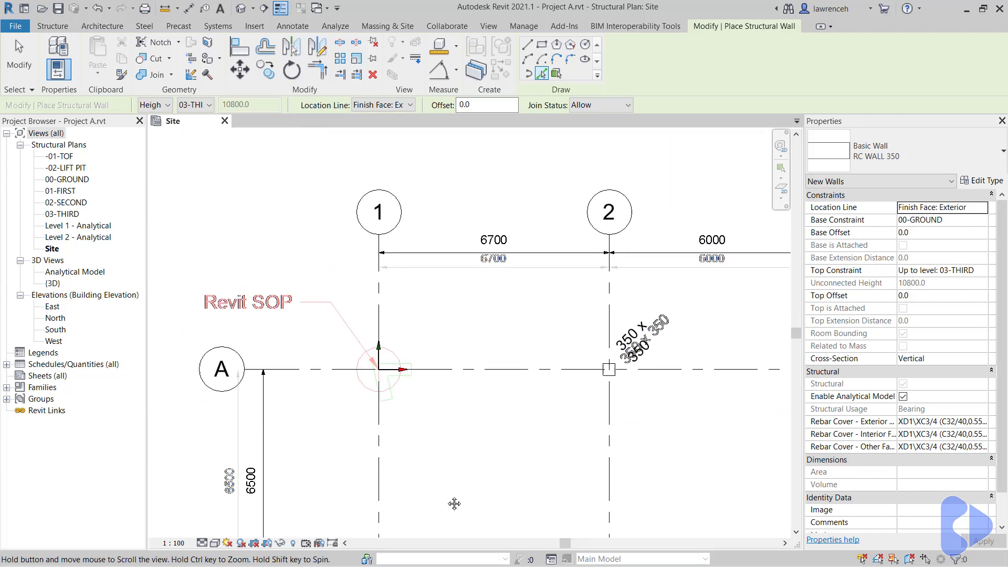
Step: Create a wall at the grid 1/A corner, then view the plan across grids 1 to 7
scroll(379, 382, "up", 2)
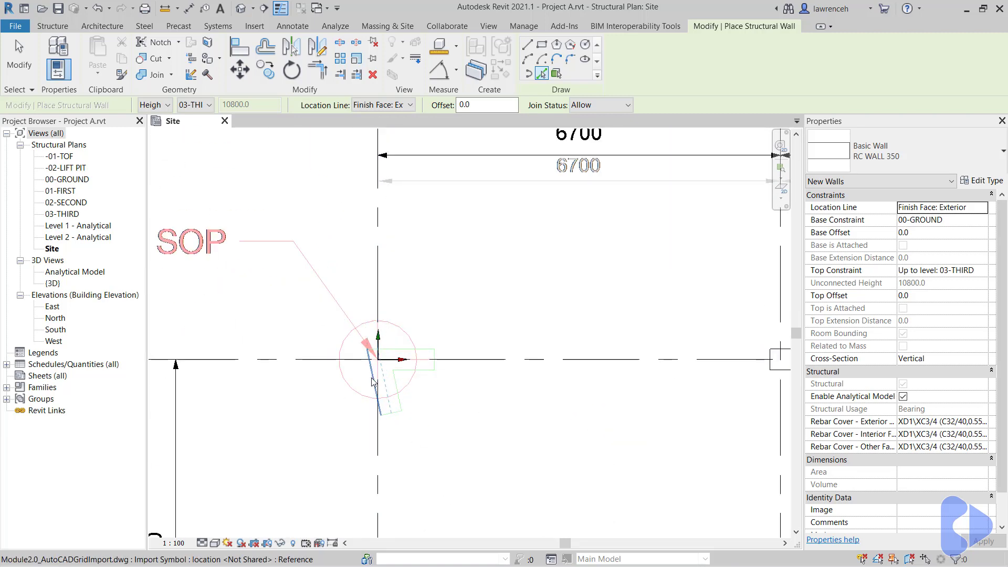
left_click(373, 382)
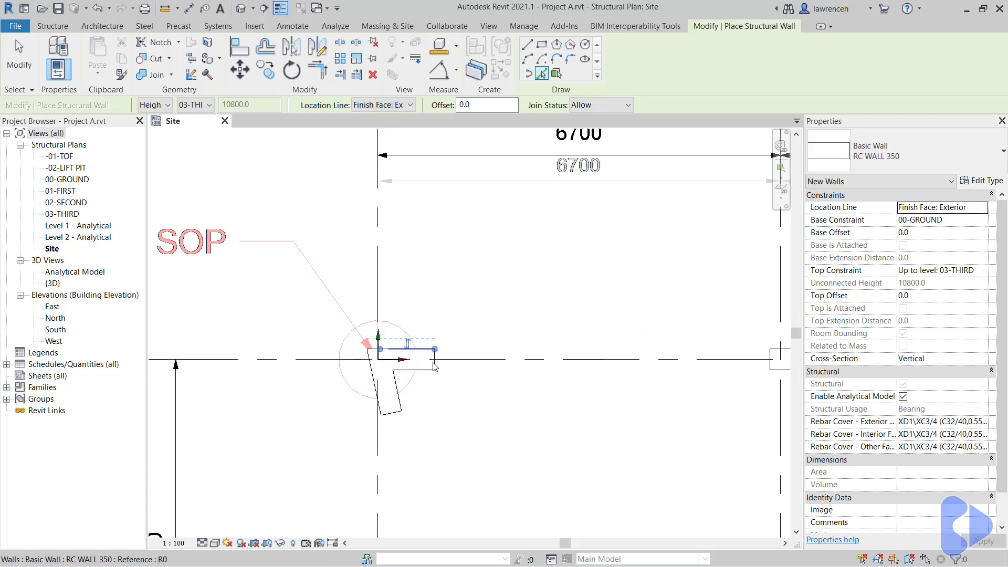
scroll(434, 367, "down", 3)
middle_click_drag(572, 366, 557, 366)
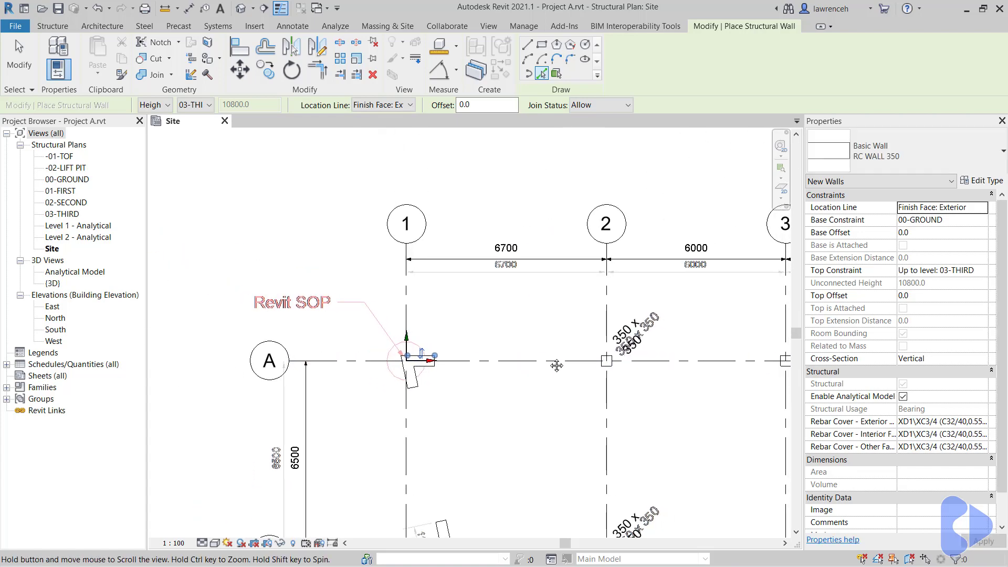
scroll(556, 365, "down", 5)
middle_click_drag(453, 318, 405, 267)
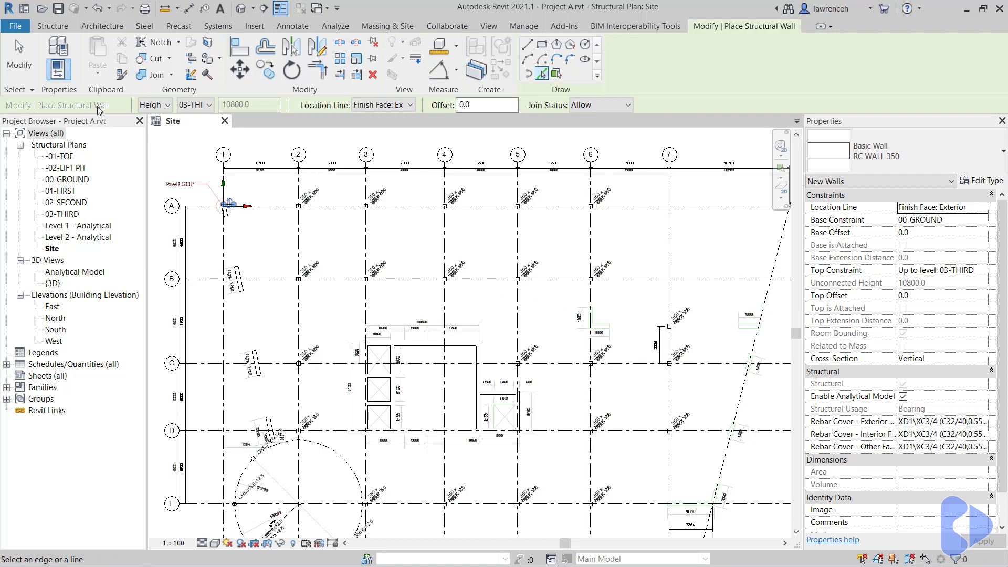
Step: Set the wall top to 01-FIRST and create the L-shaped 1850 wall on the imported lines
left_click(184, 105)
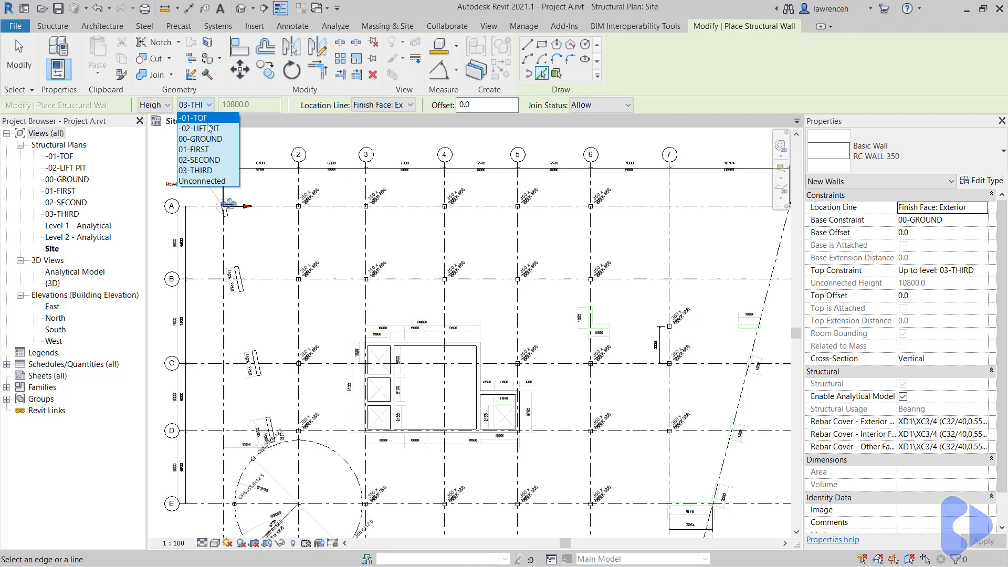
left_click(204, 148)
scroll(604, 320, "up", 5)
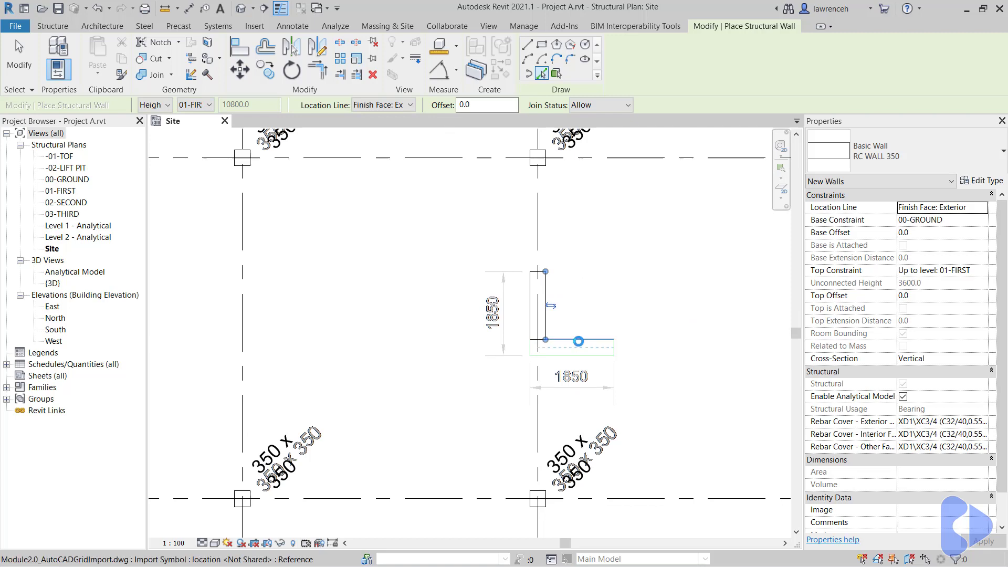
left_click(577, 339)
Step: Create the 2000 wall on its imported line and bring the sloped grid line into view
middle_click_drag(681, 334, 297, 330)
scroll(573, 358, "down", 2)
left_click(731, 343)
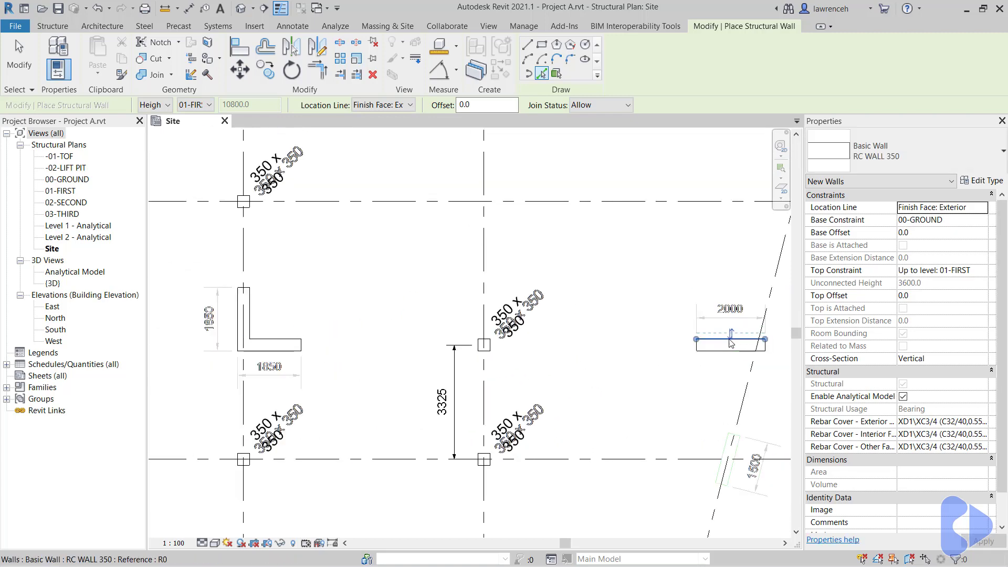
middle_click_drag(733, 483, 619, 434)
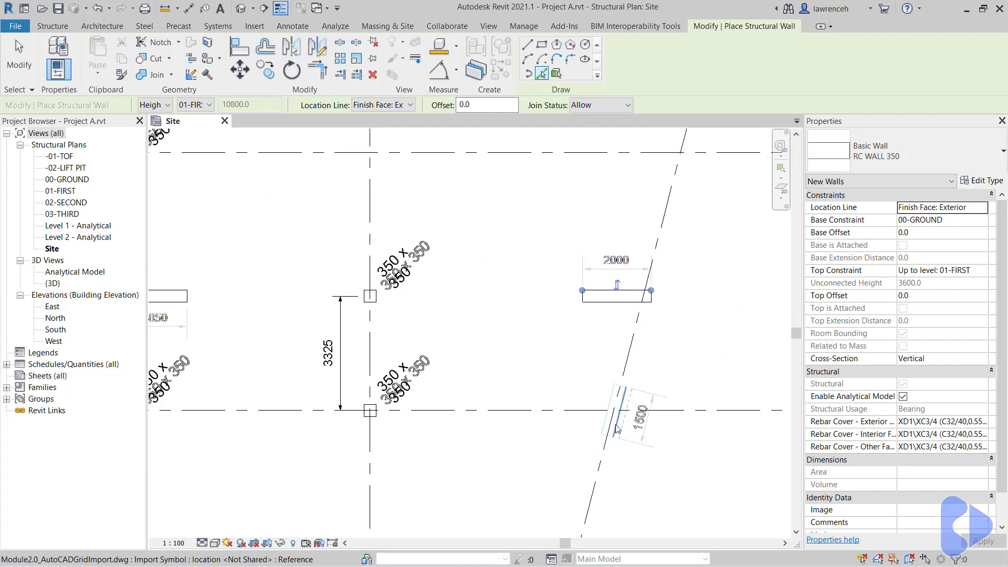
scroll(615, 427, "up", 2)
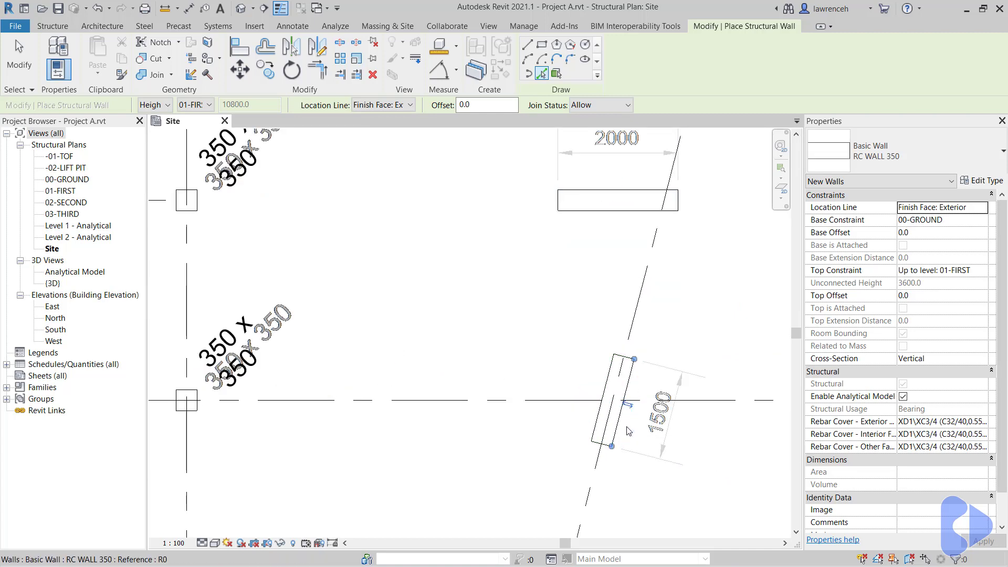
scroll(620, 429, "down", 3)
middle_click_drag(613, 346, 611, 283)
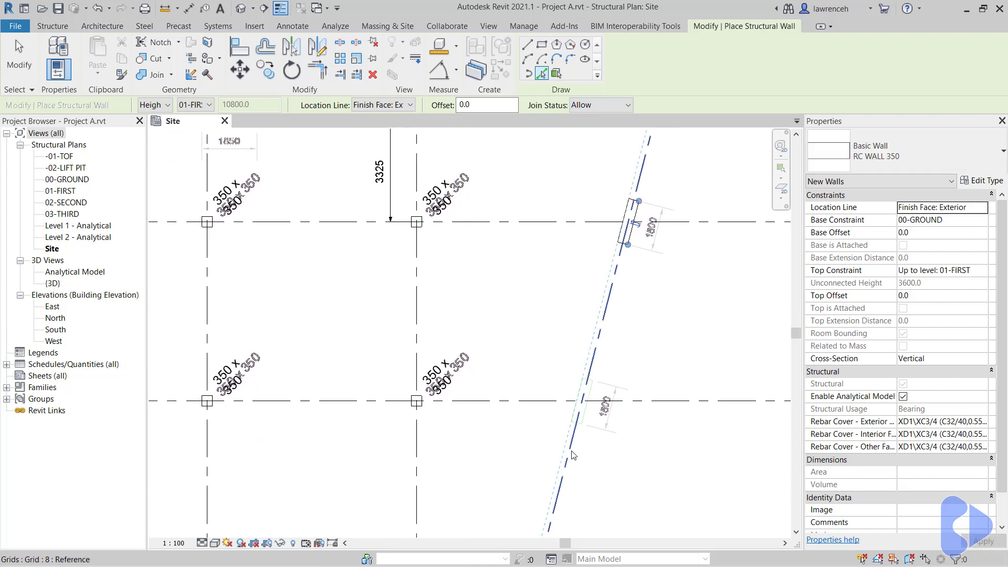
scroll(584, 421, "up", 2)
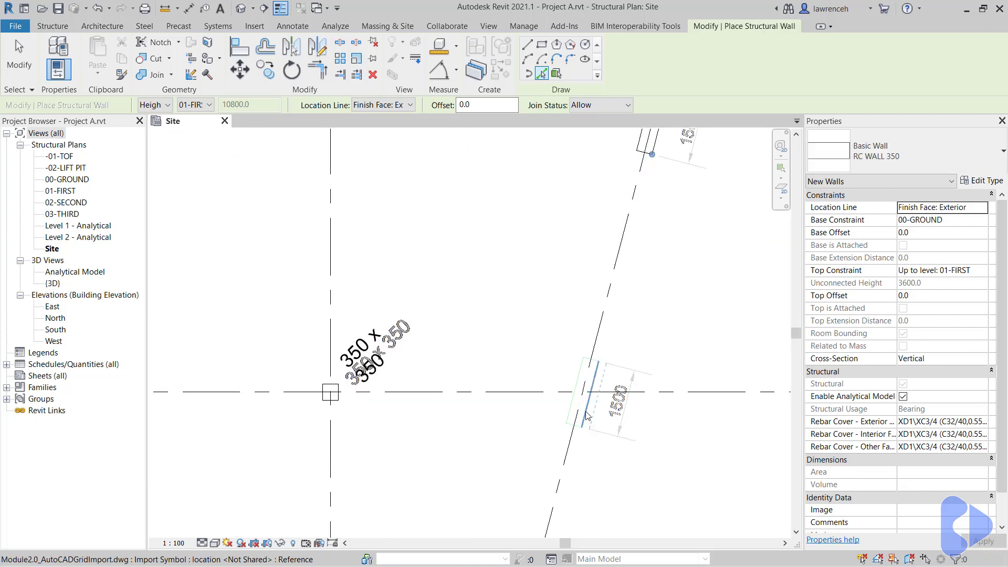
Step: Create a wall on the sloped 1500 grid line and flip it to the other side
left_click(587, 416)
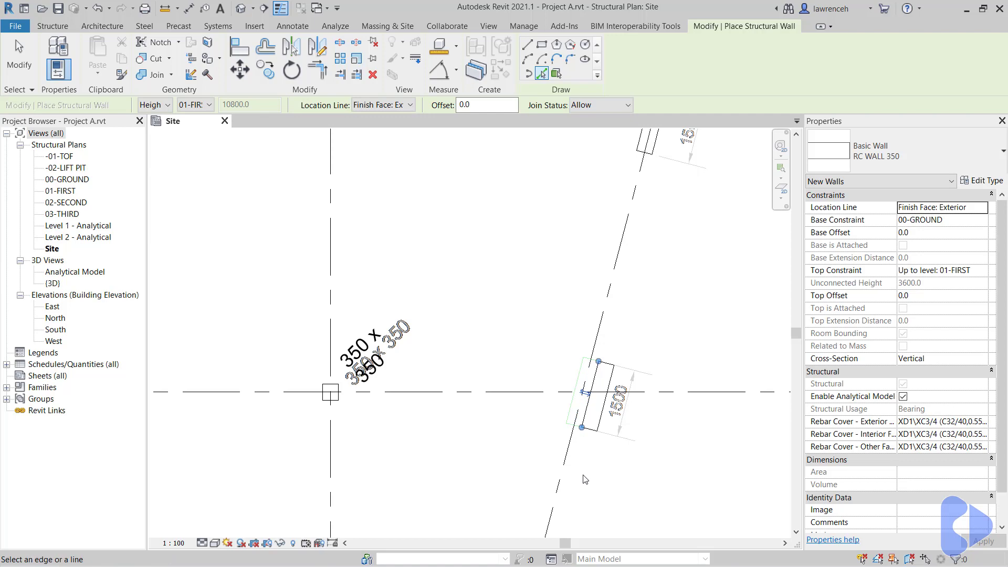
left_click(585, 392)
scroll(588, 399, "down", 2)
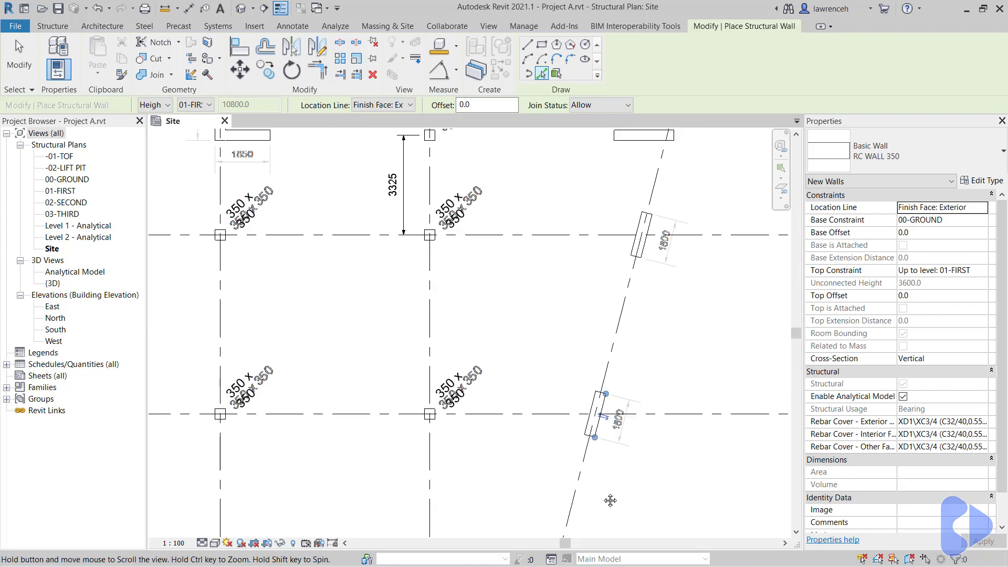
middle_click_drag(608, 500, 612, 372)
scroll(566, 445, "up", 2)
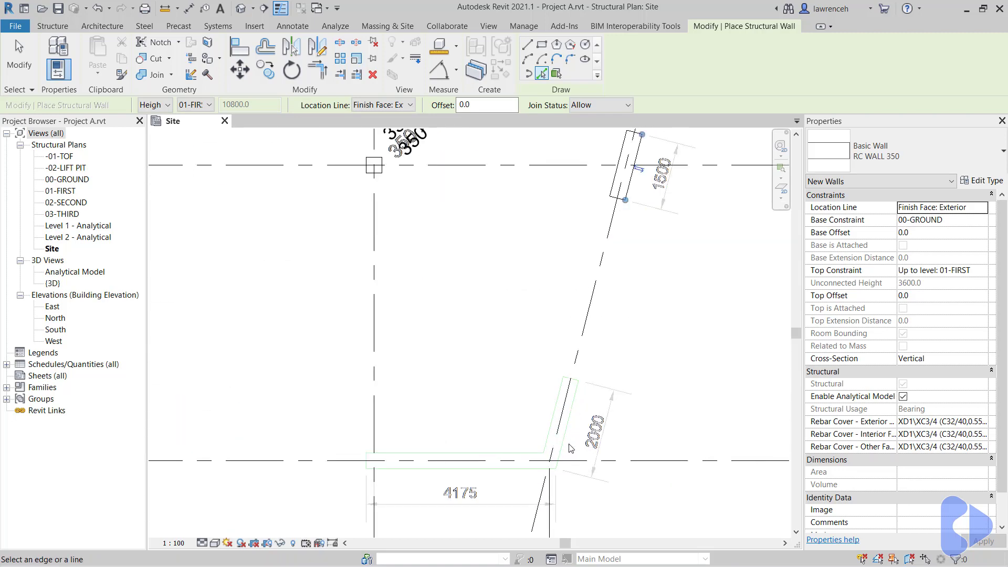
scroll(556, 446, "down", 6)
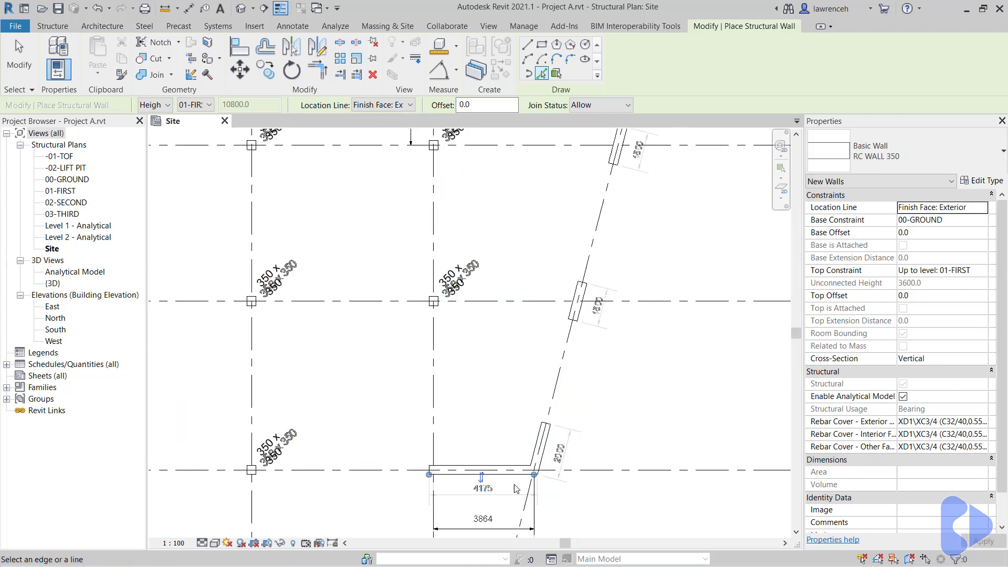
middle_click_drag(544, 445, 596, 385)
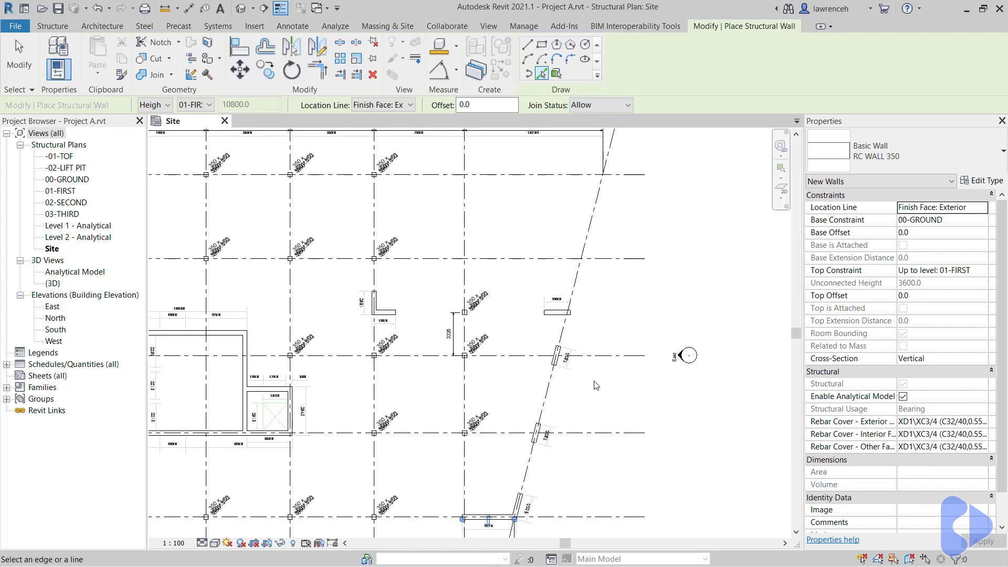
scroll(596, 386, "down", 3)
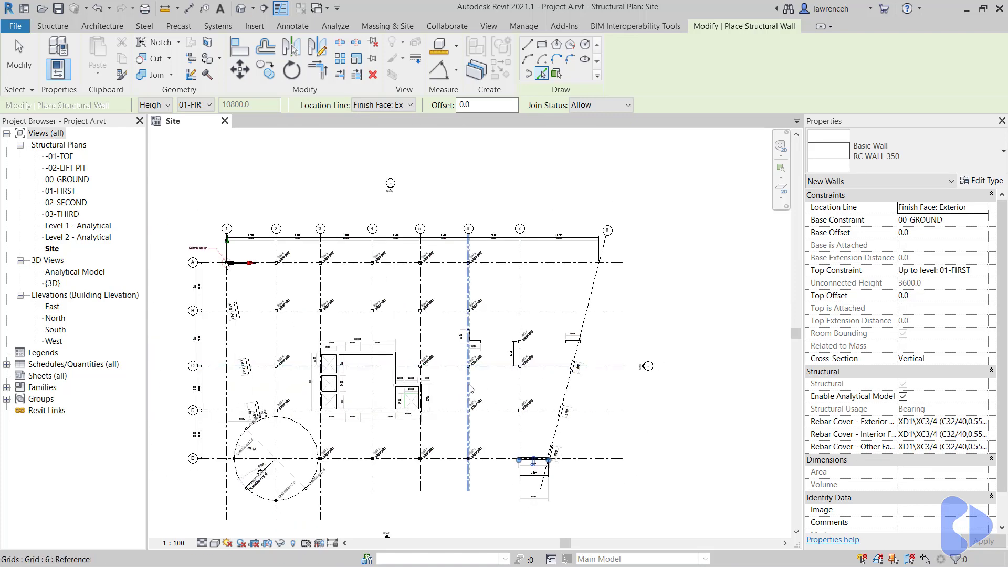
middle_click_drag(430, 440, 470, 424)
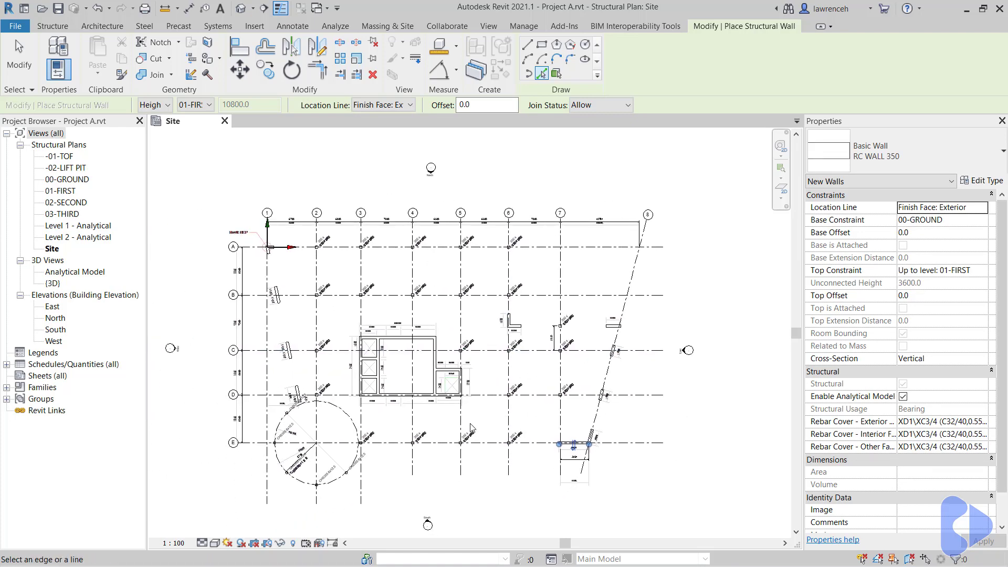